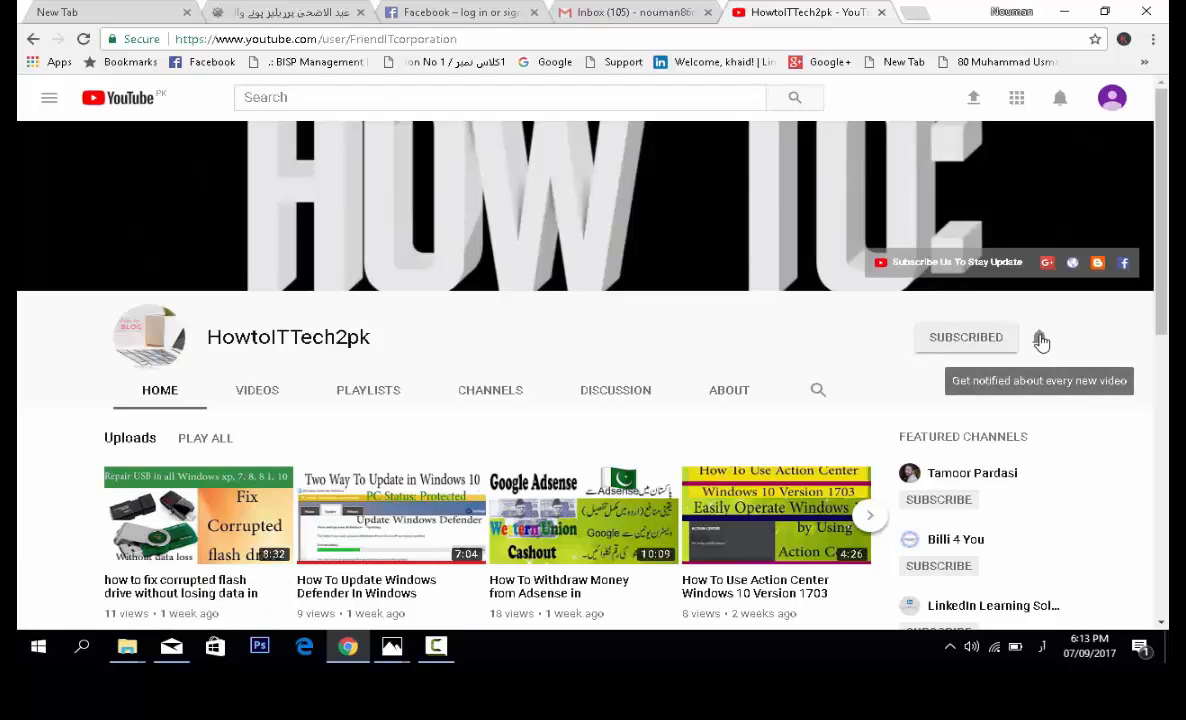
left_click(1039, 338)
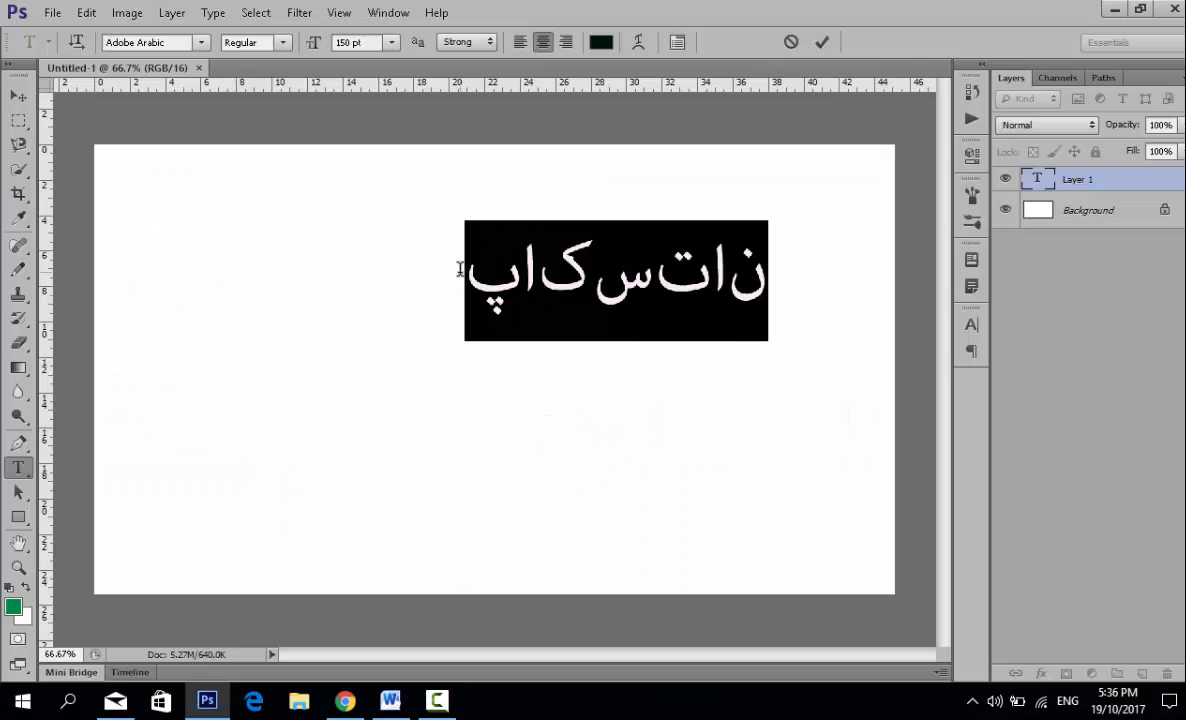
left_click(459, 270)
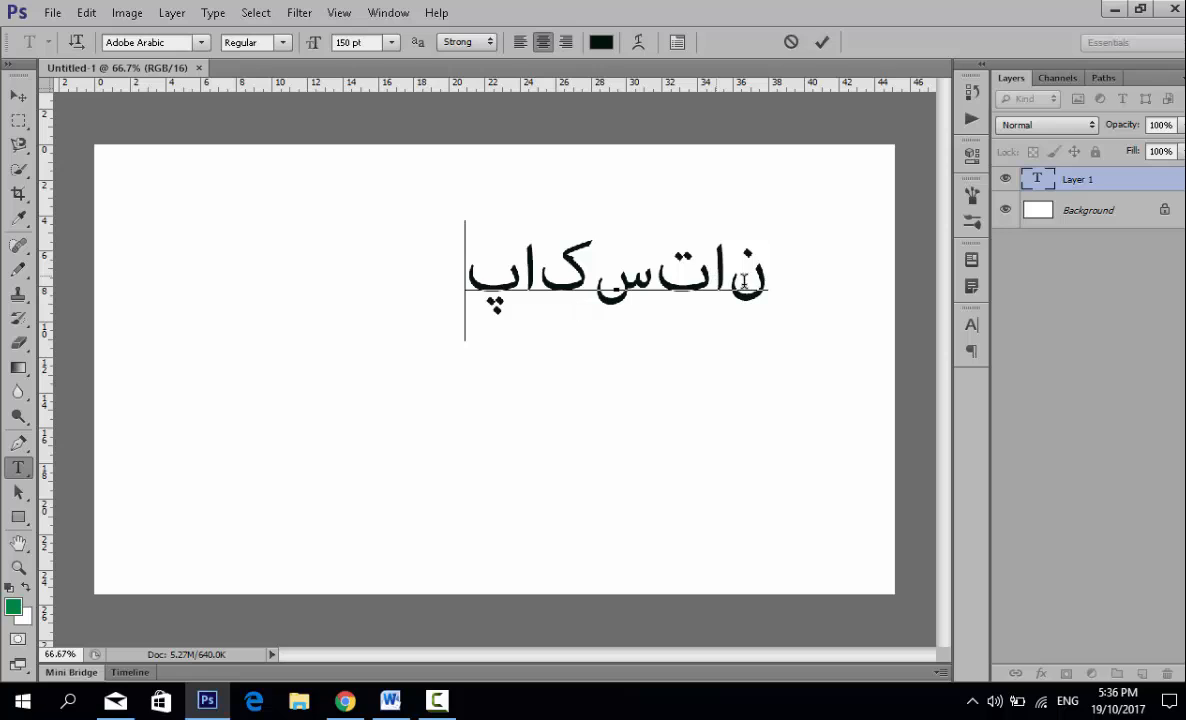
left_click_drag(767, 280, 451, 289)
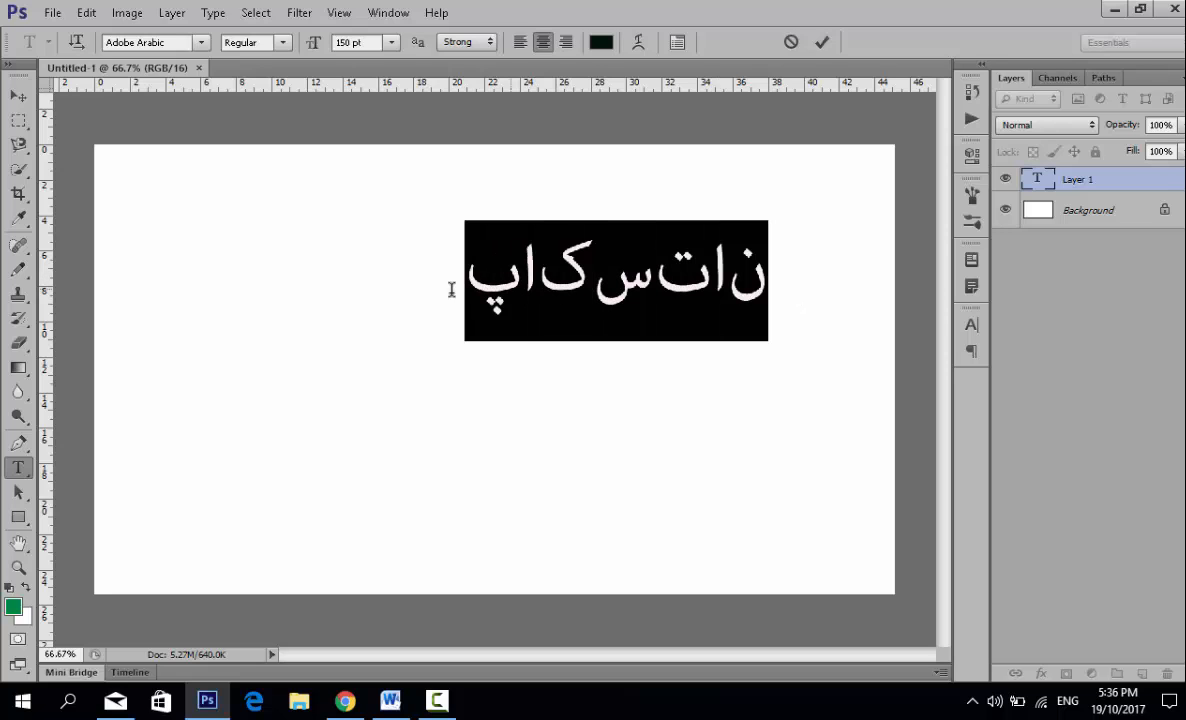
left_click(461, 310)
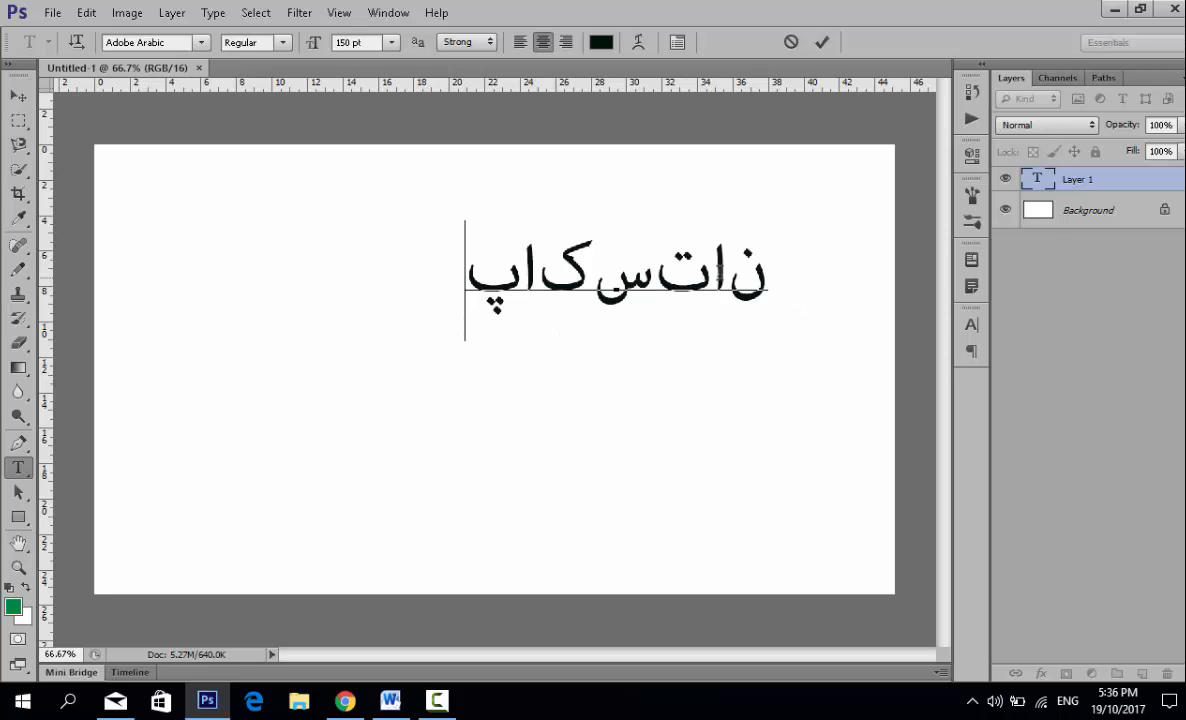
left_click_drag(767, 279, 434, 299)
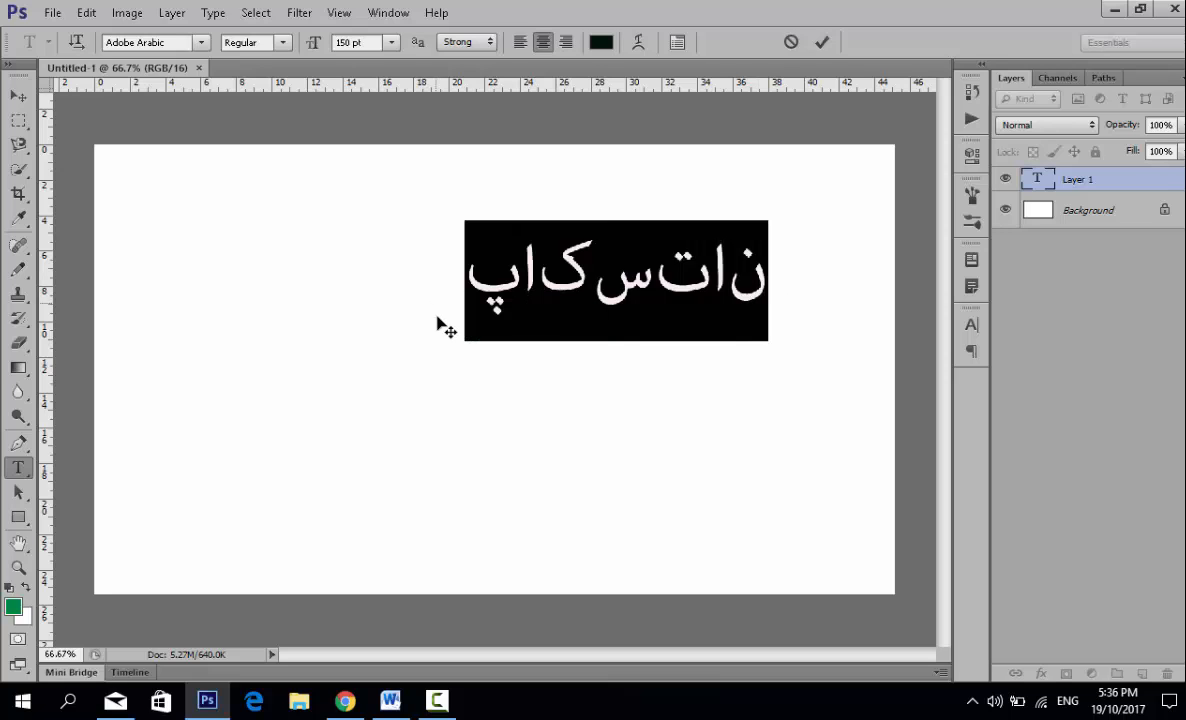
left_click(537, 290)
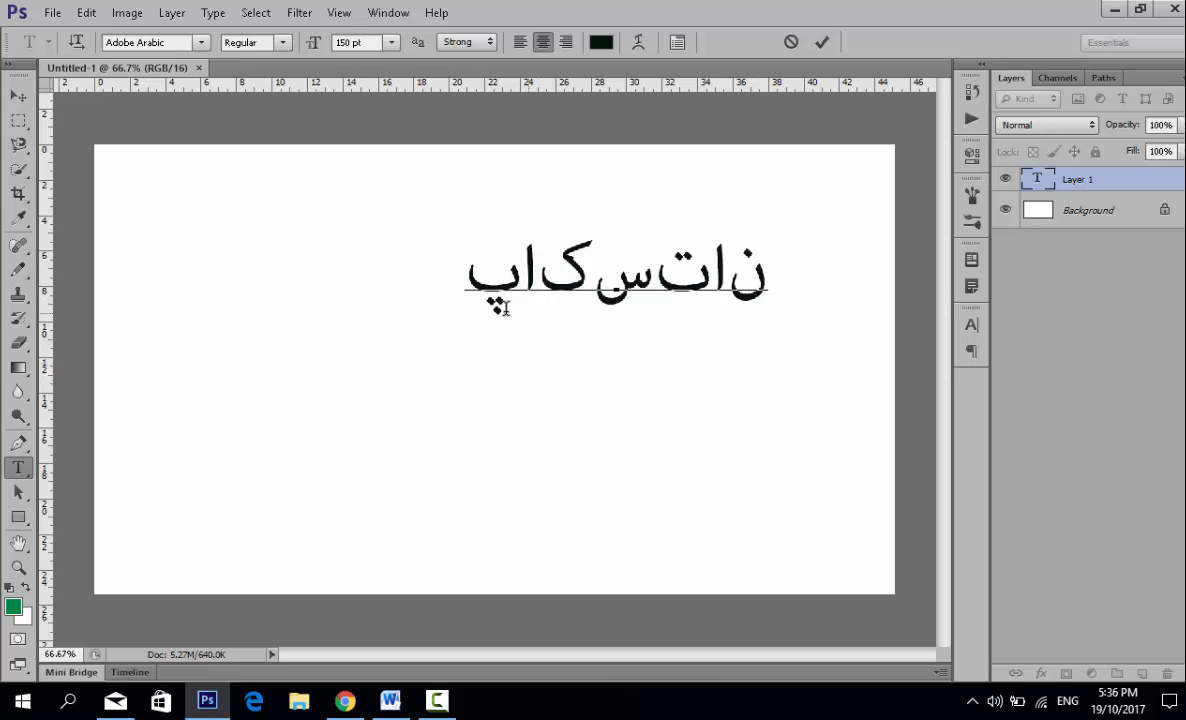
left_click(459, 287)
left_click_drag(459, 287, 516, 283)
left_click(757, 282)
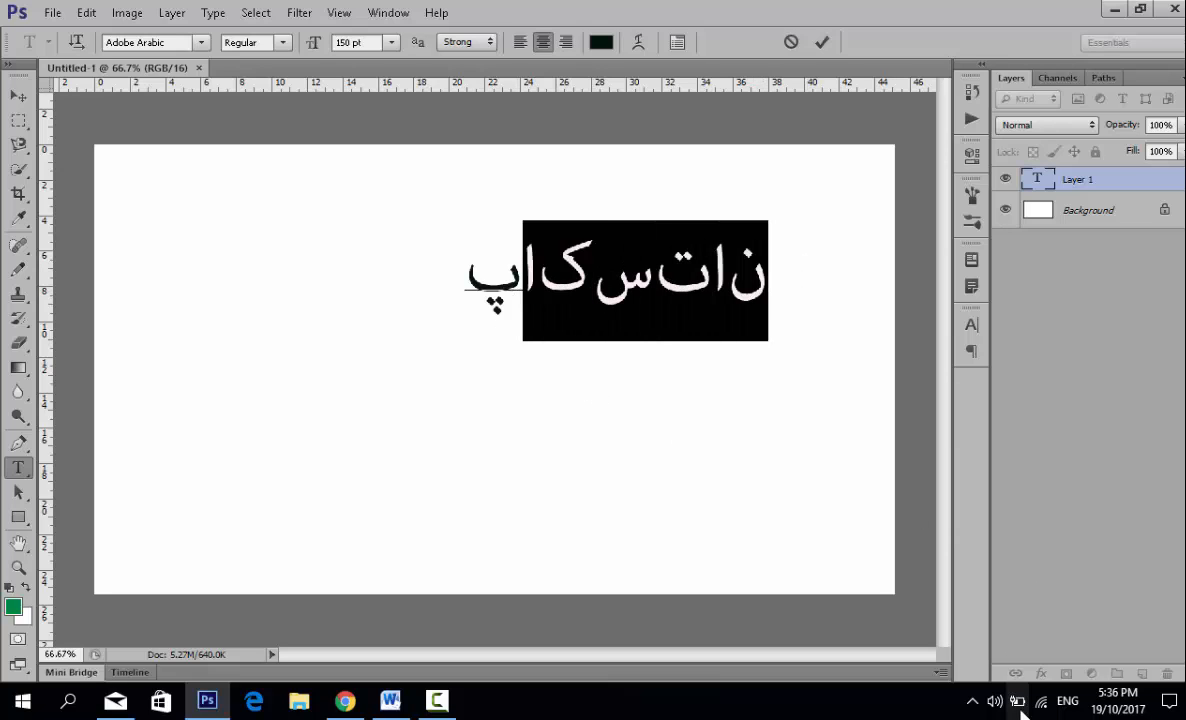
Step: Switch the keyboard input language to Urdu (Pakistan) and commit the text being edited on the canvas
left_click(1062, 703)
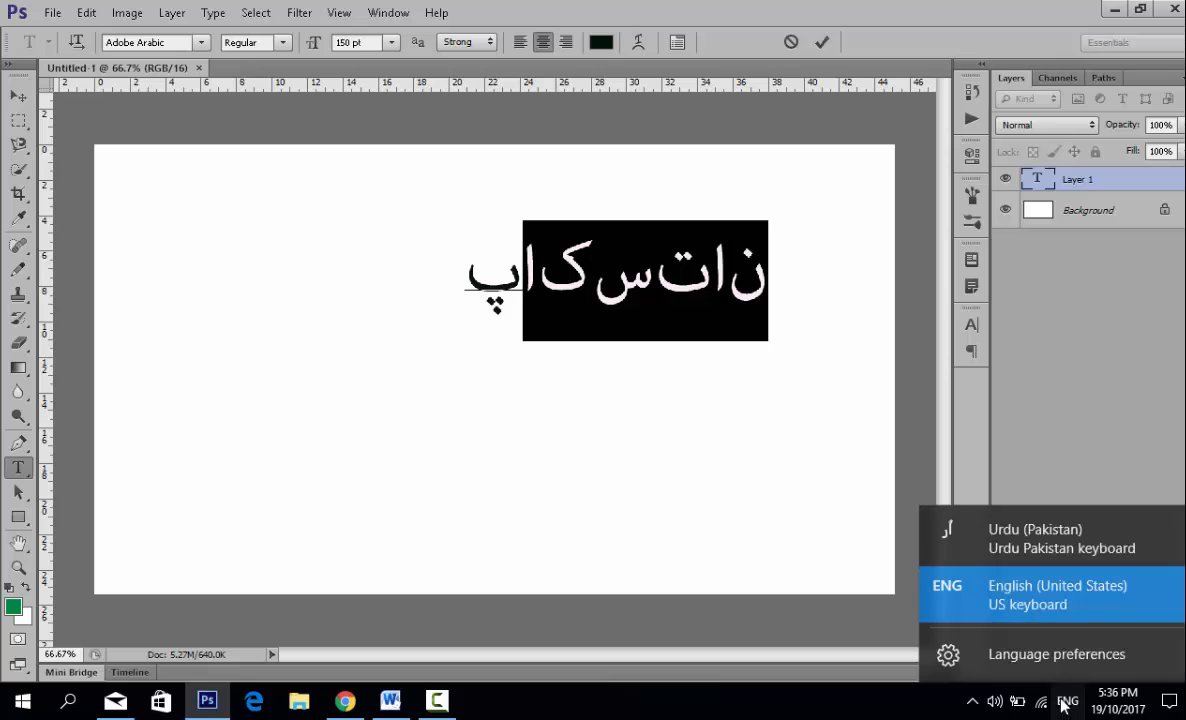
left_click(1030, 541)
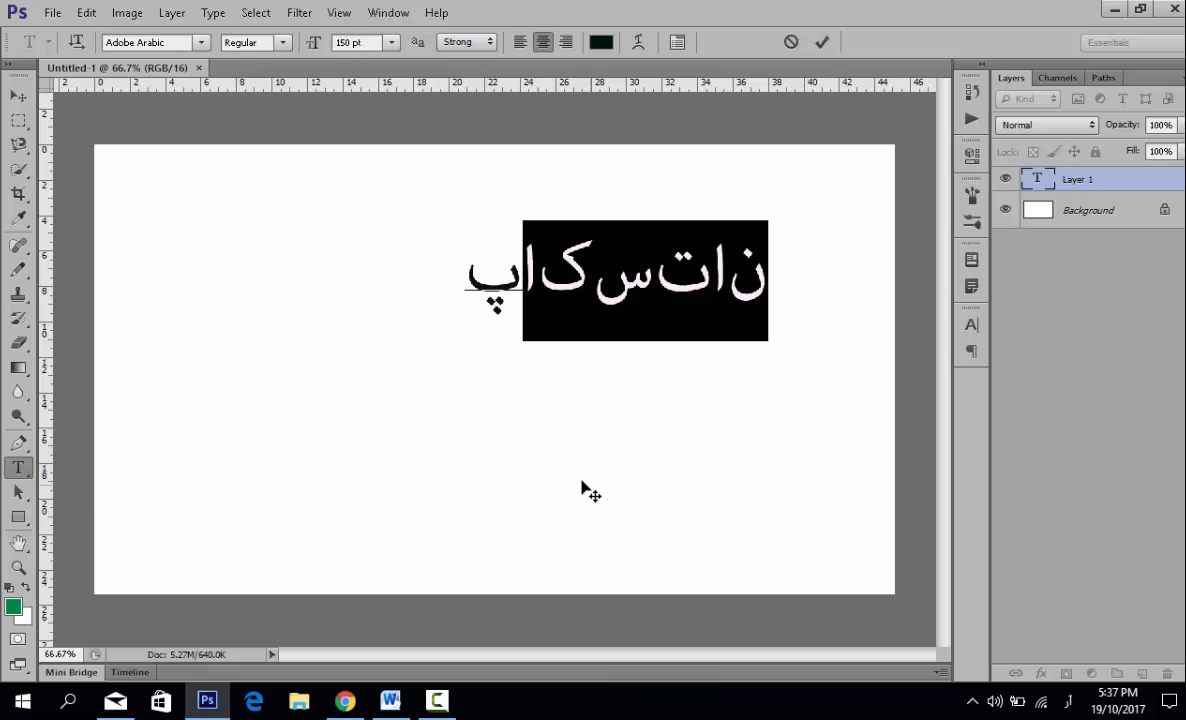
left_click(18, 95)
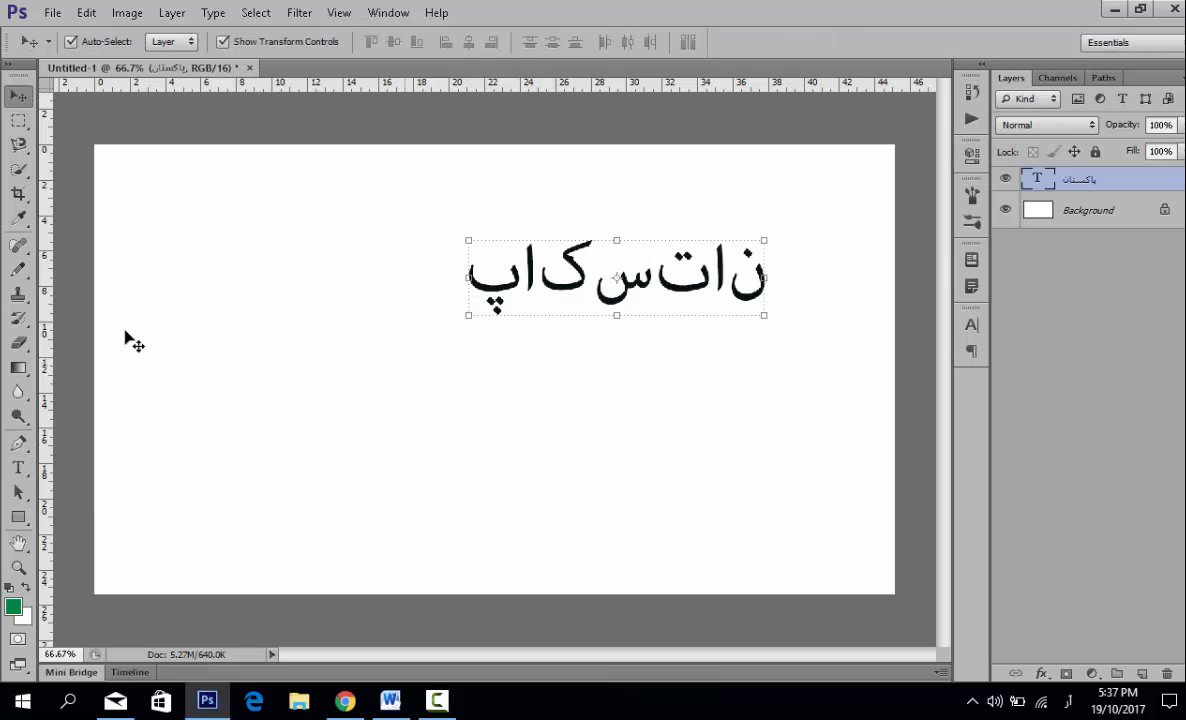
Step: Add a second text layer reading پاکستان below the existing word on the canvas
left_click(18, 468)
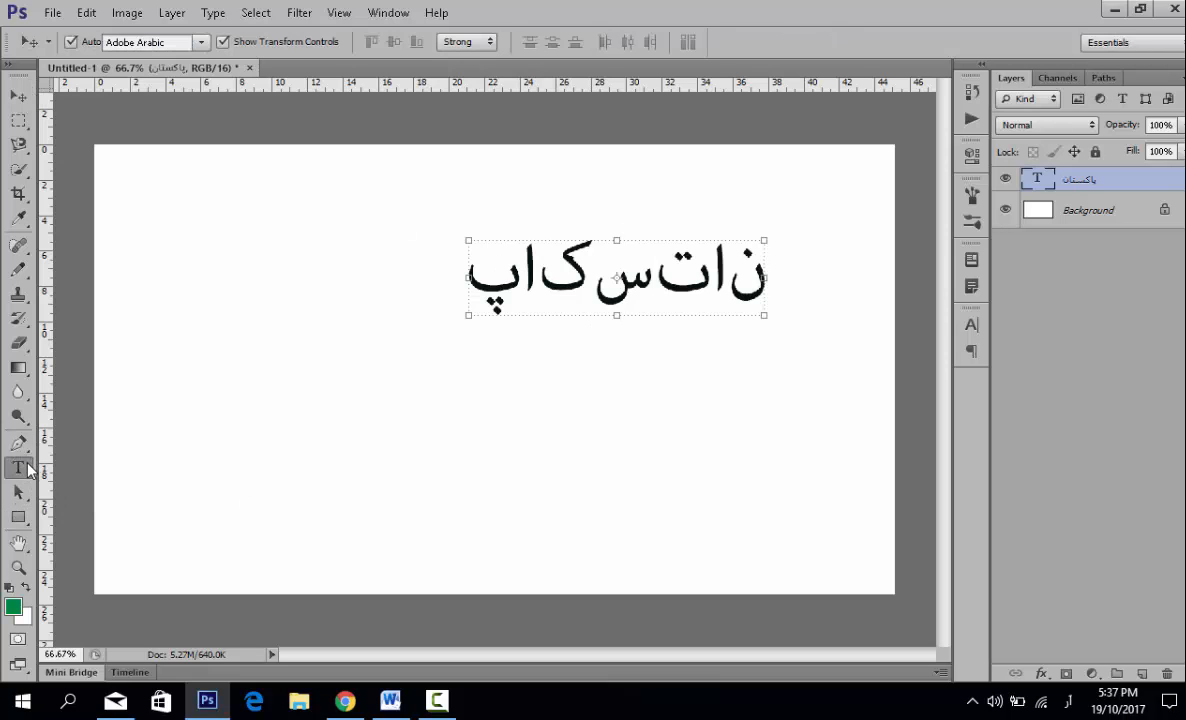
left_click(680, 472)
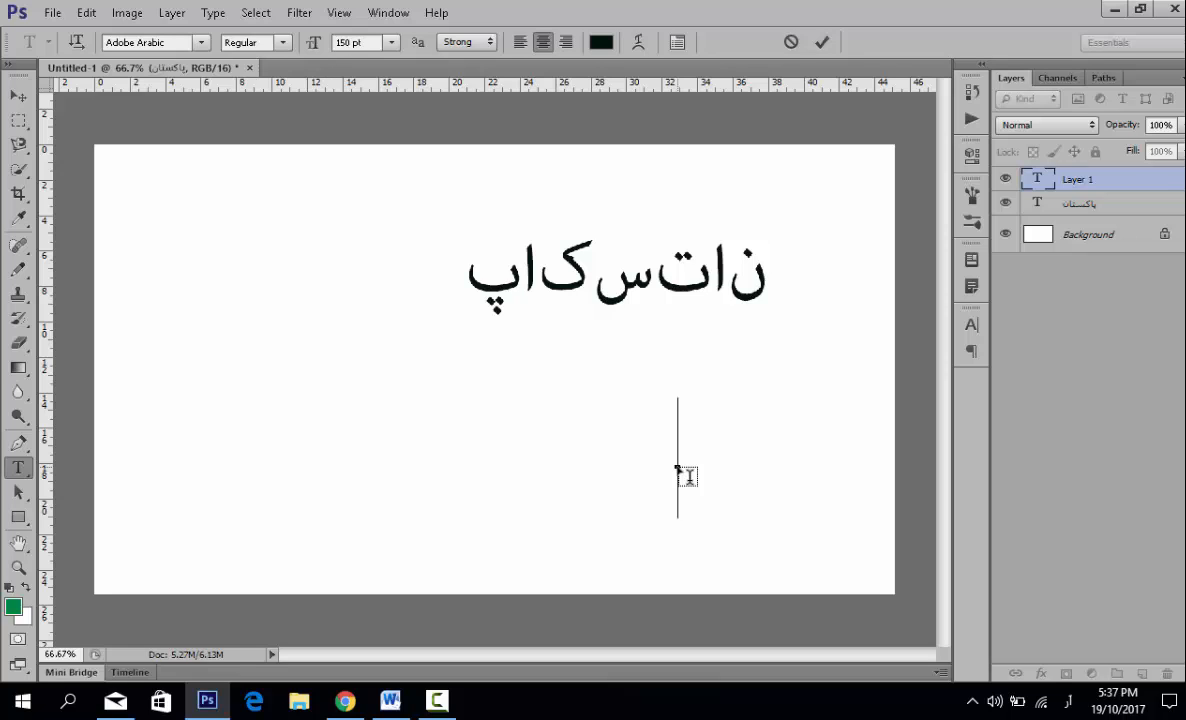
type("پاک")
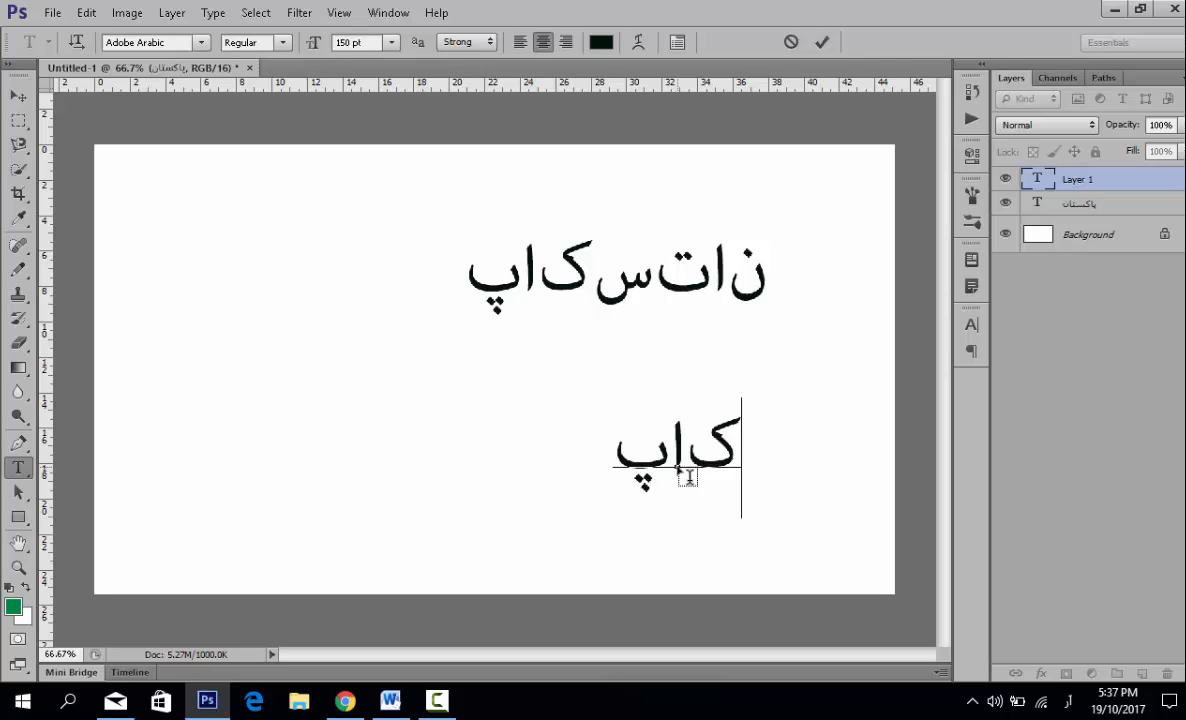
type("ستان")
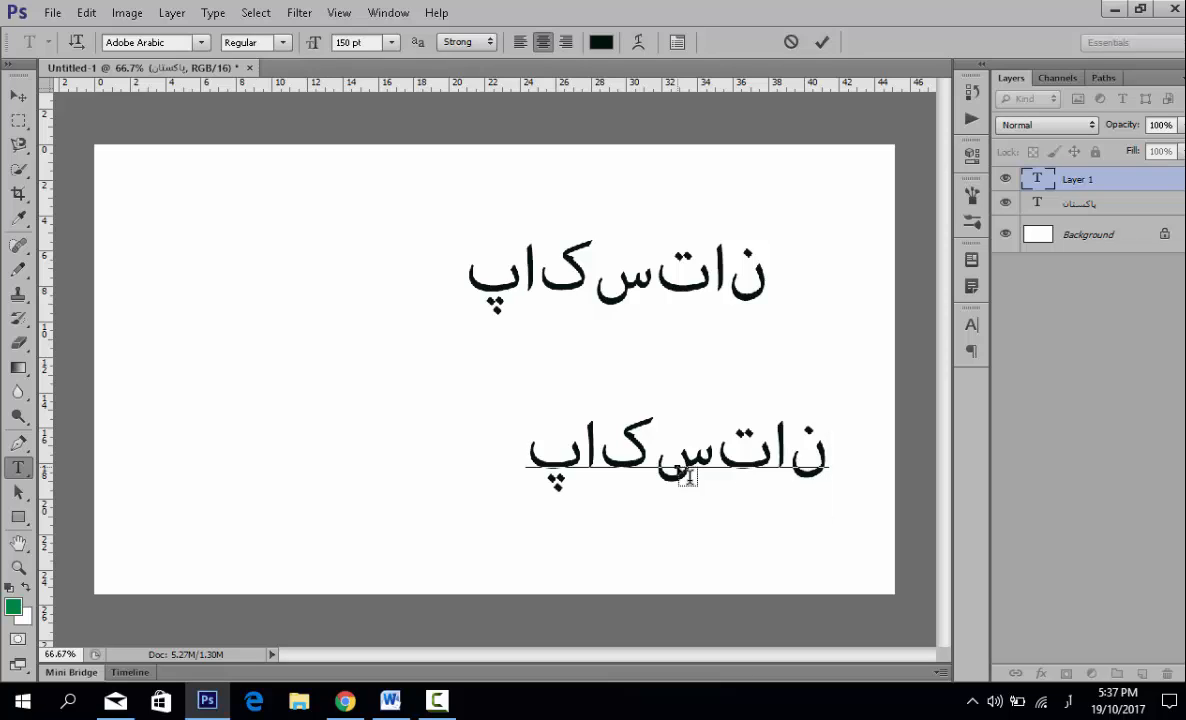
left_click(595, 437)
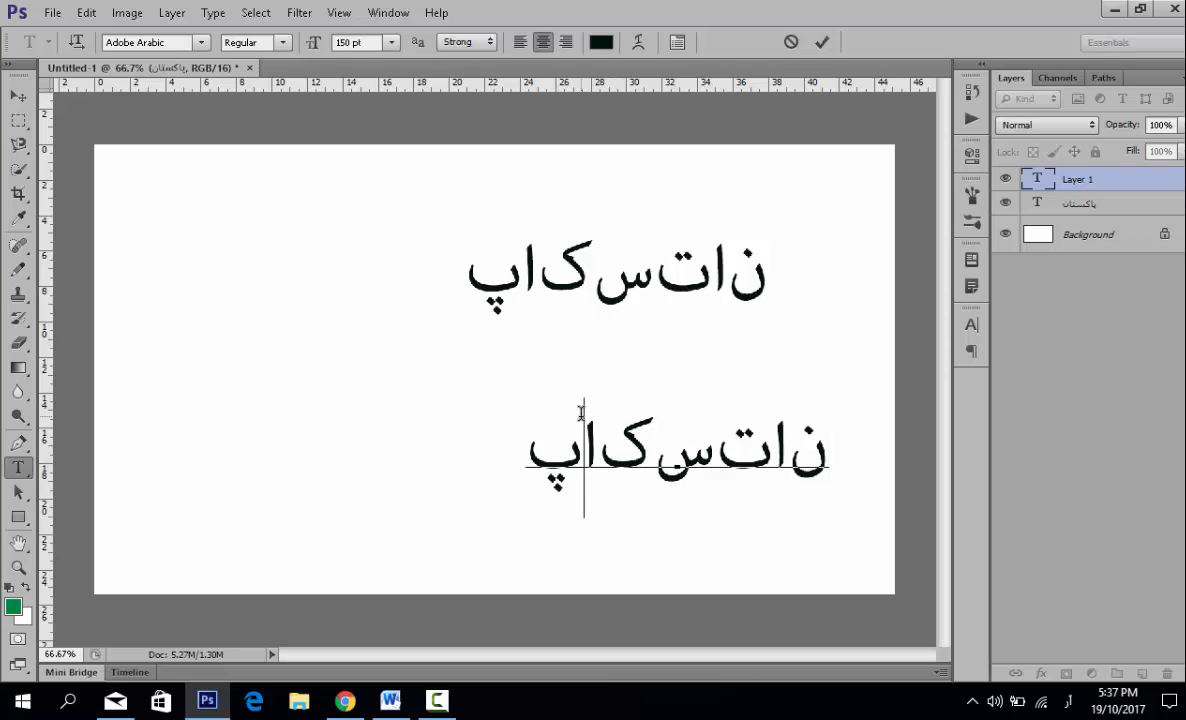
left_click(86, 14)
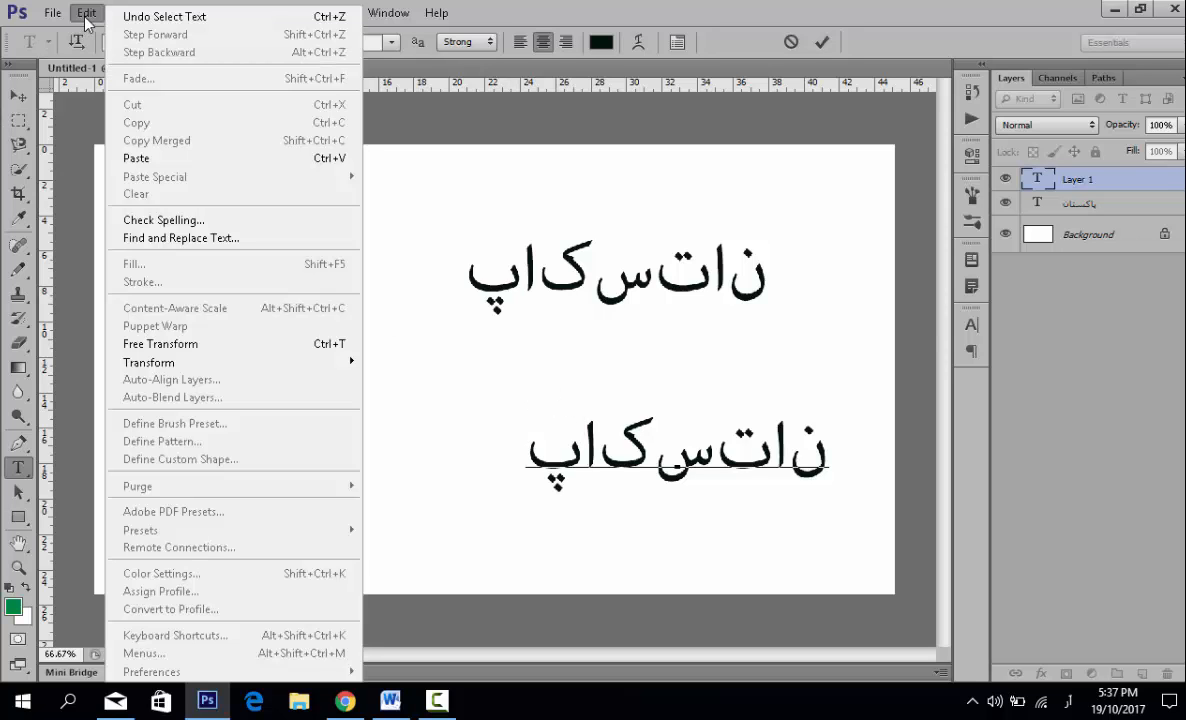
mouse_move(55, 16)
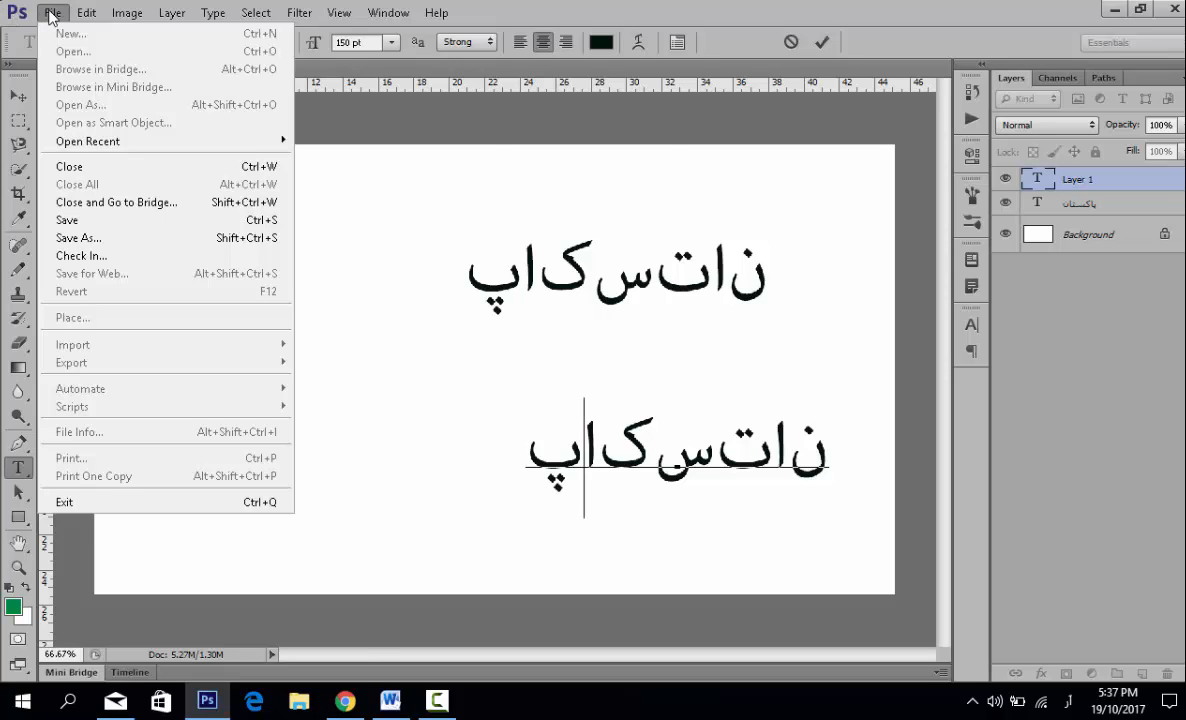
mouse_move(437, 14)
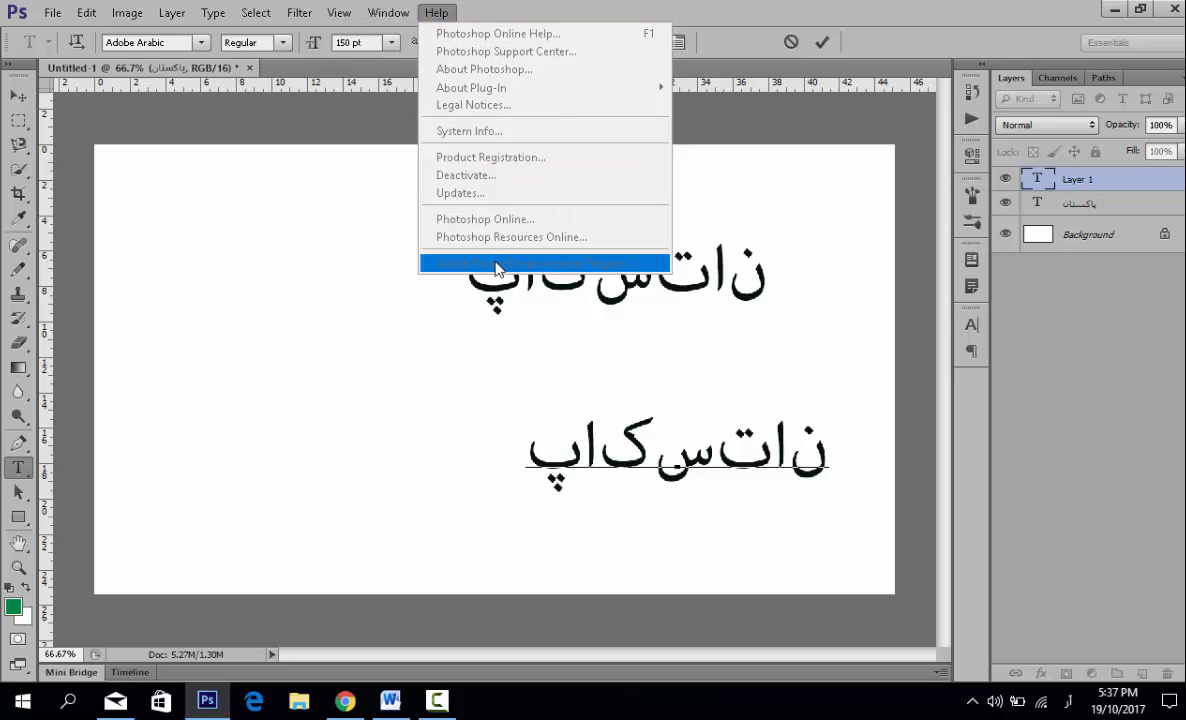
left_click(50, 13)
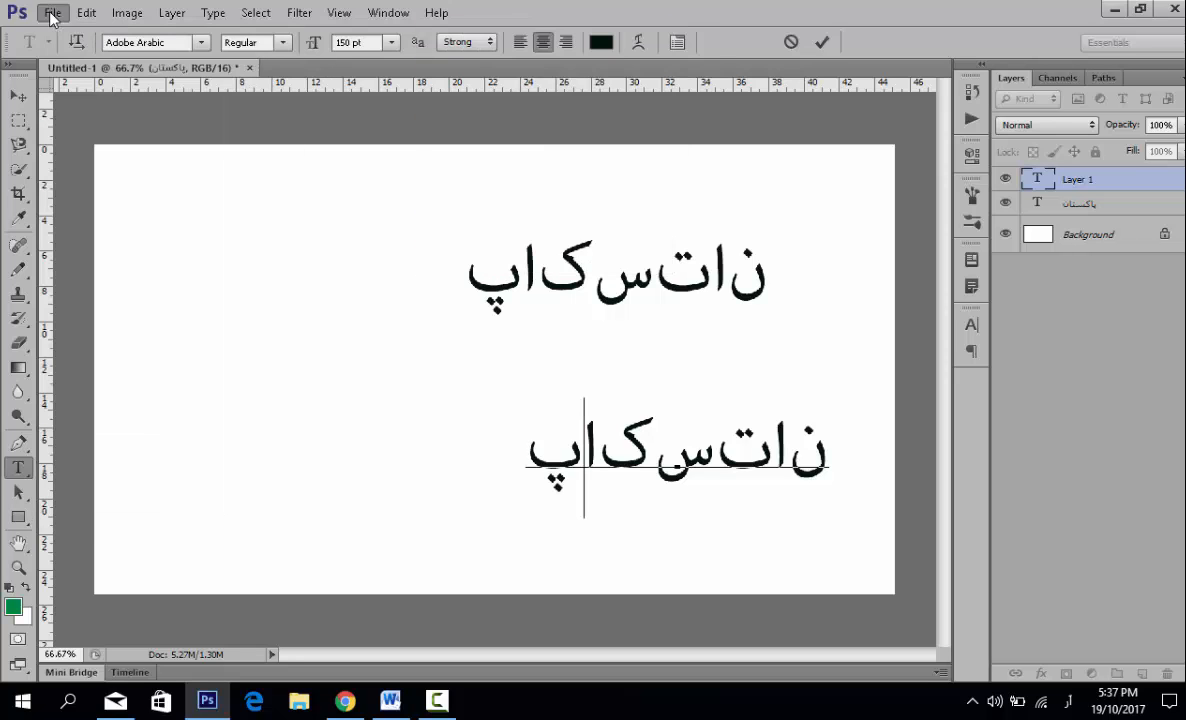
left_click(50, 13)
mouse_move(86, 16)
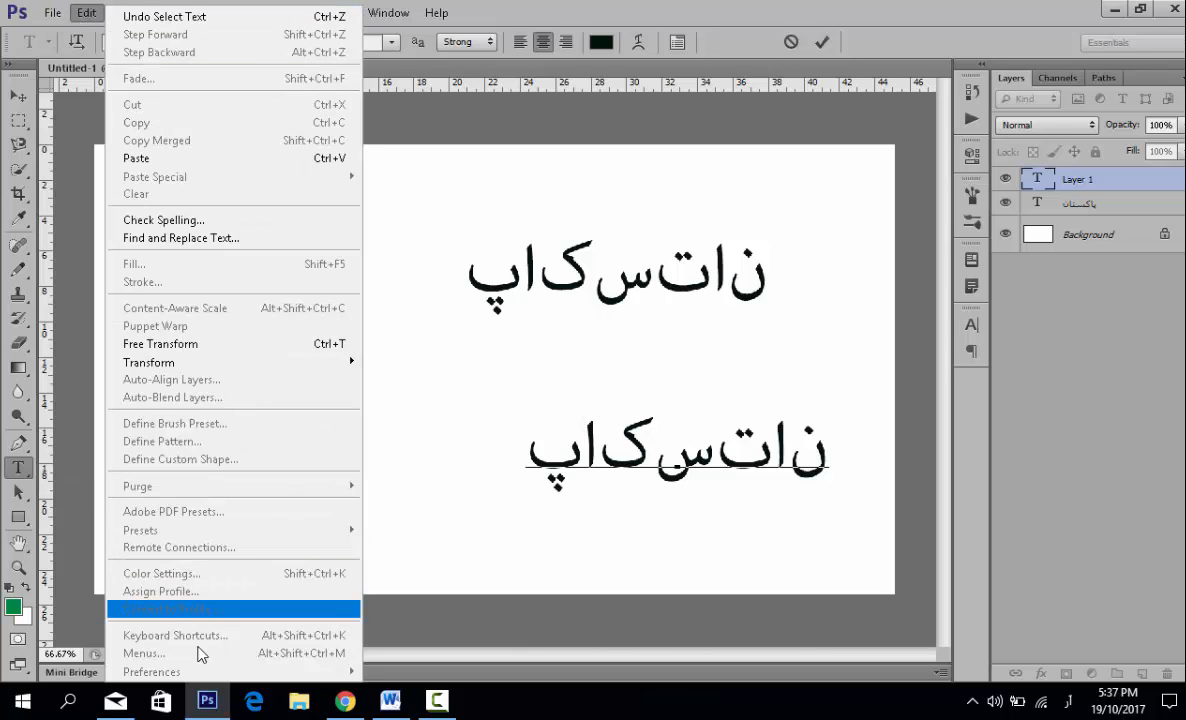
left_click(566, 482)
Step: Commit the text edit and set the text engine option to Middle Eastern in the Type preferences
left_click(18, 97)
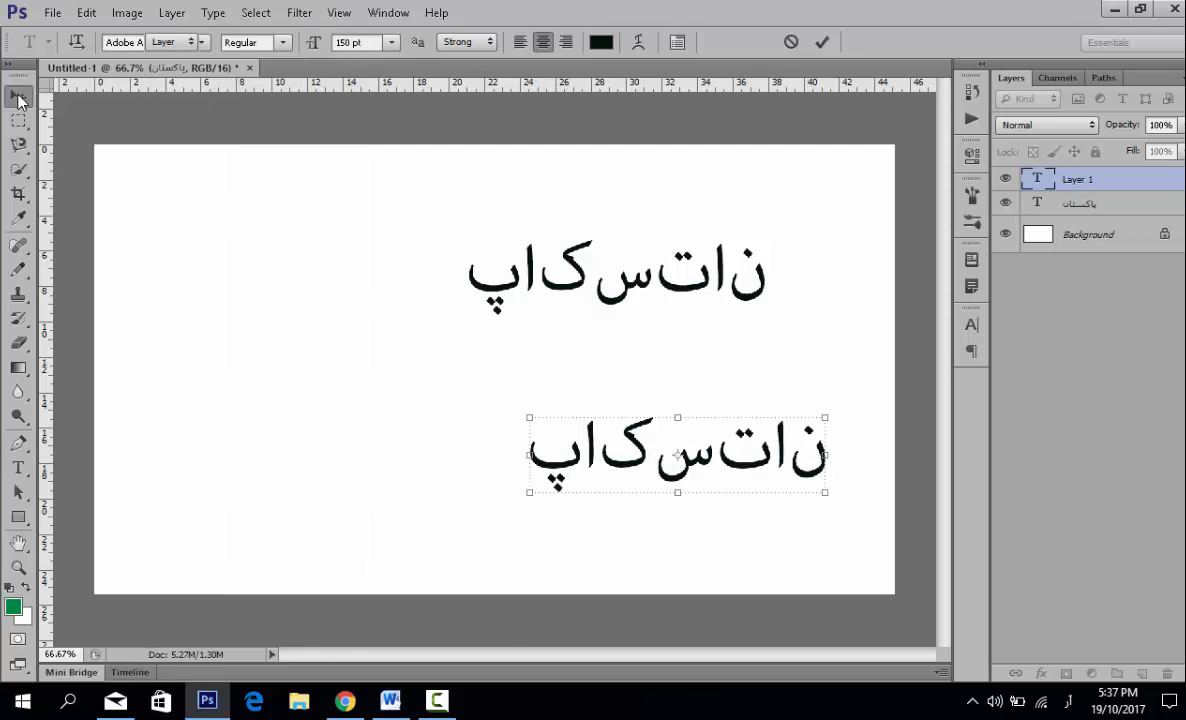
left_click(481, 310)
left_click(99, 19)
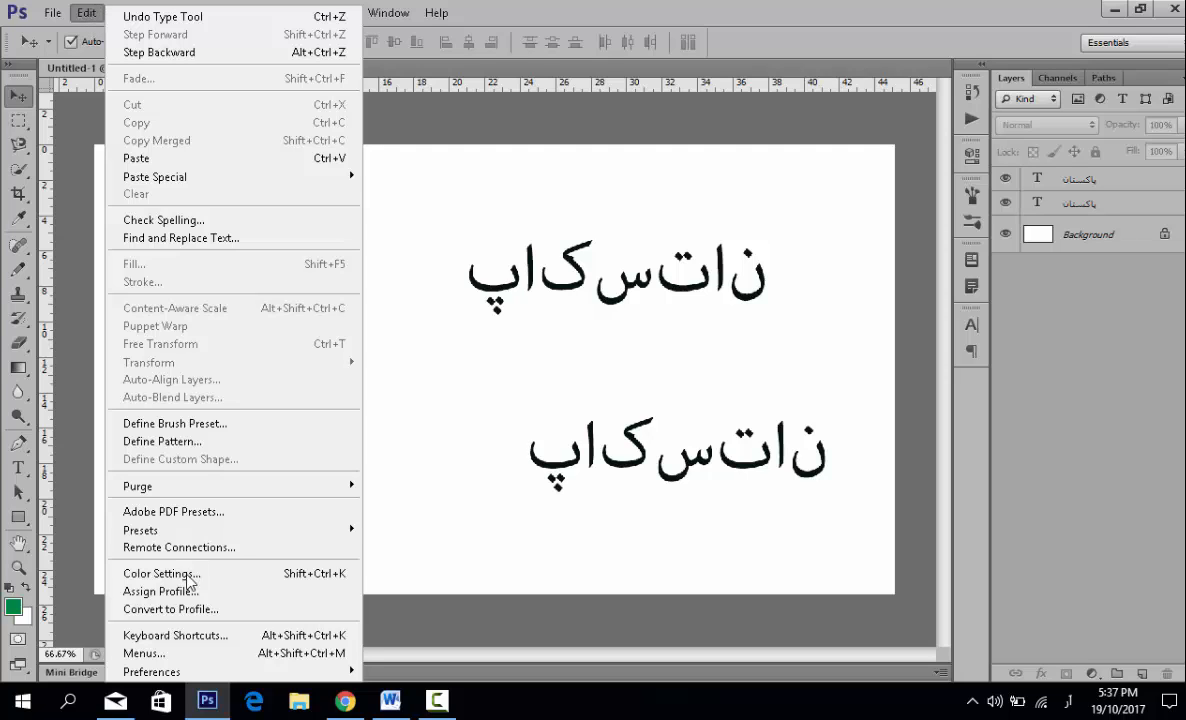
mouse_move(190, 670)
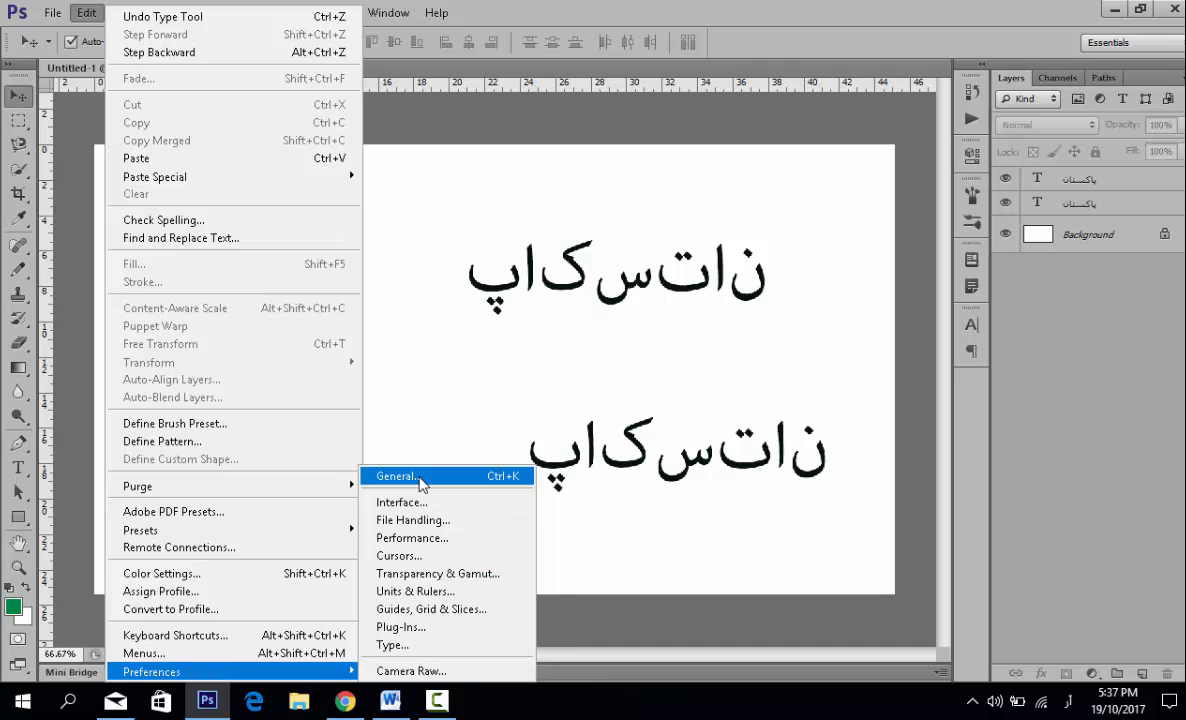
left_click(416, 477)
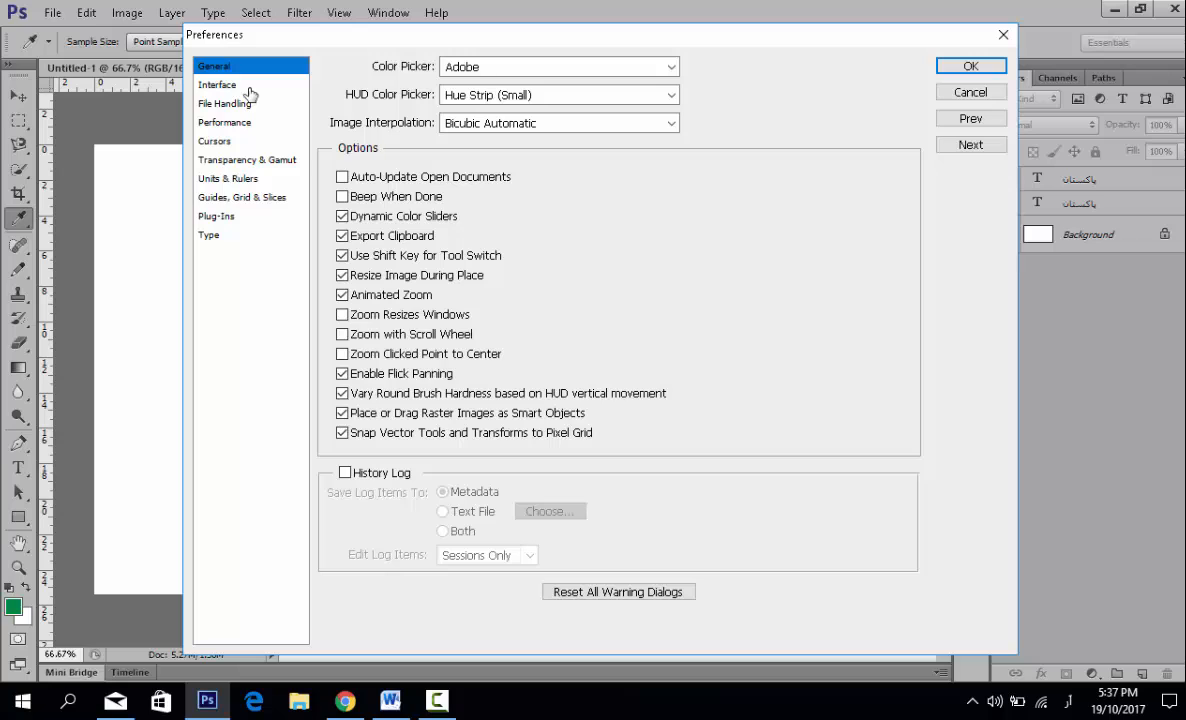
left_click(215, 235)
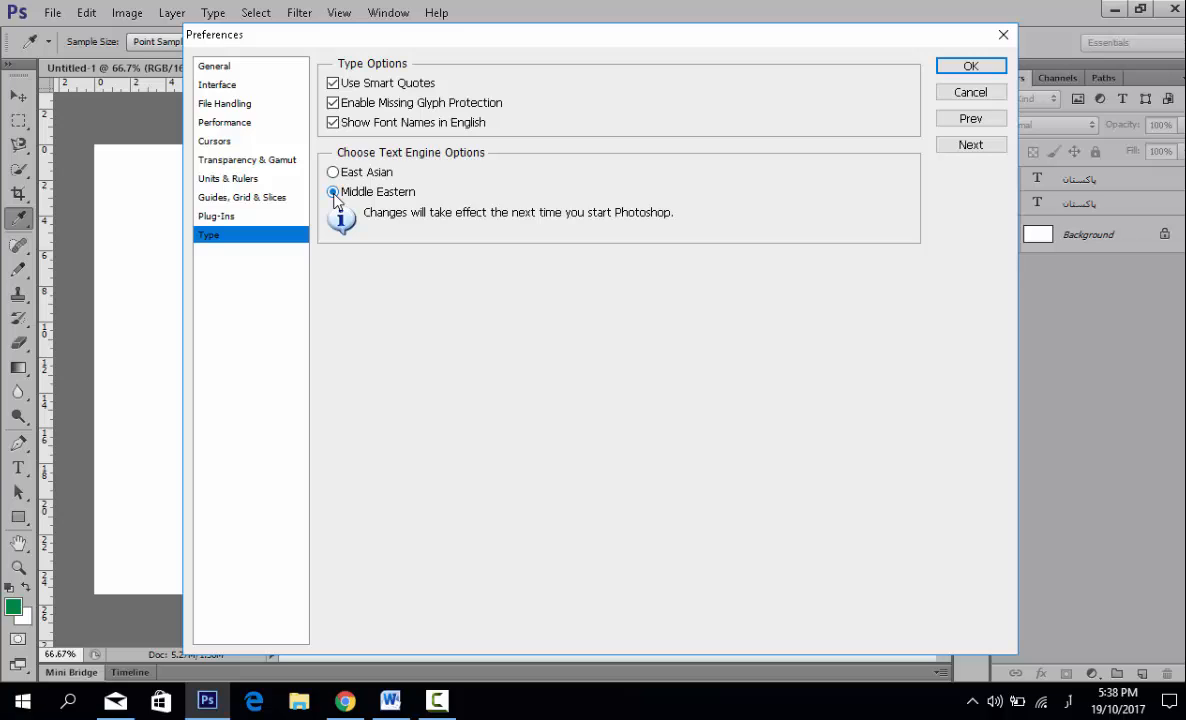
left_click(969, 67)
key("v")
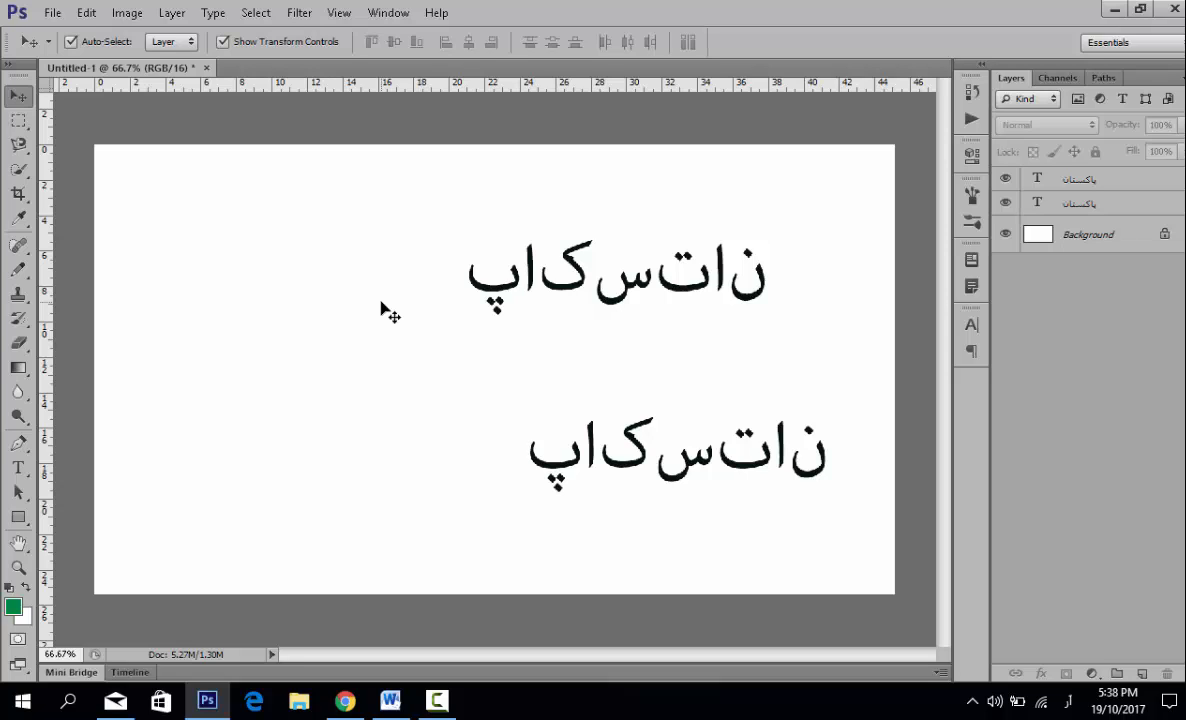
left_click(1175, 12)
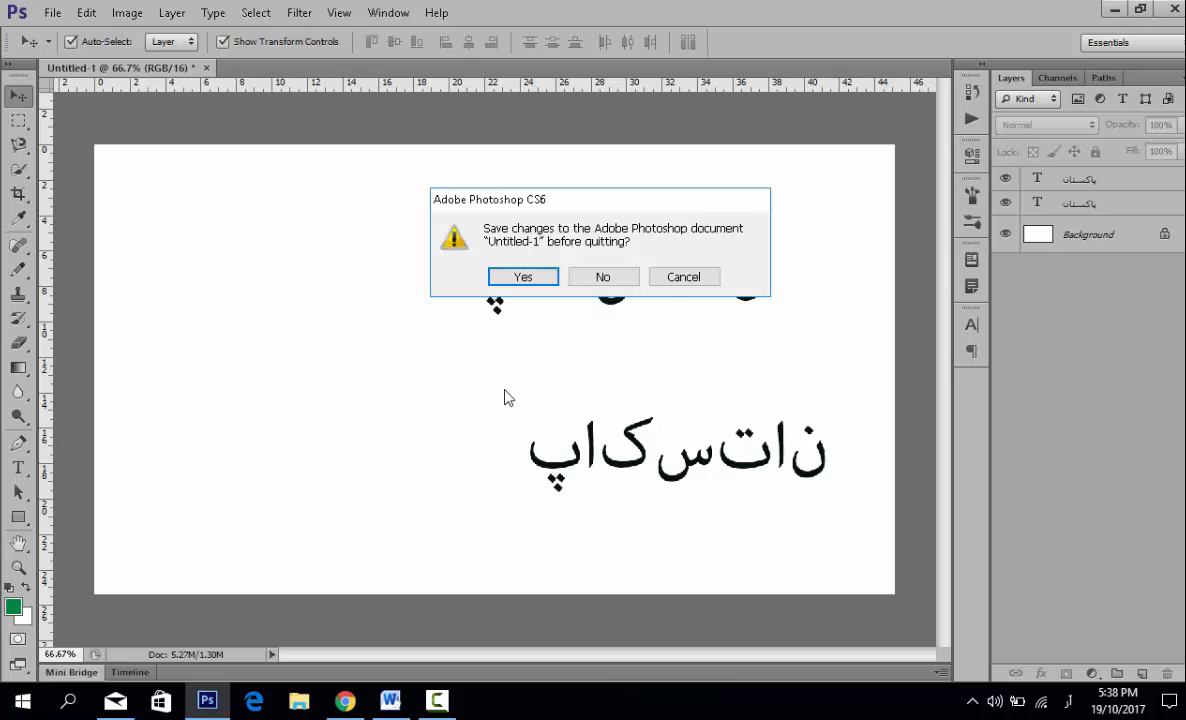
left_click(528, 280)
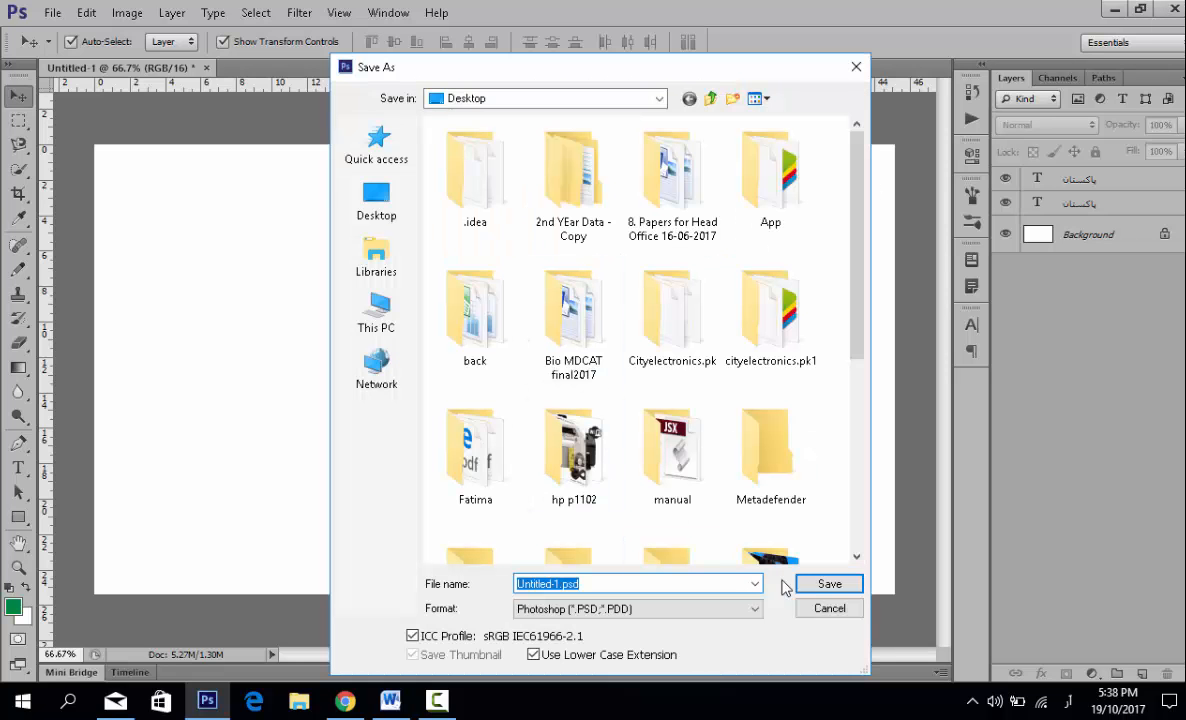
left_click(828, 608)
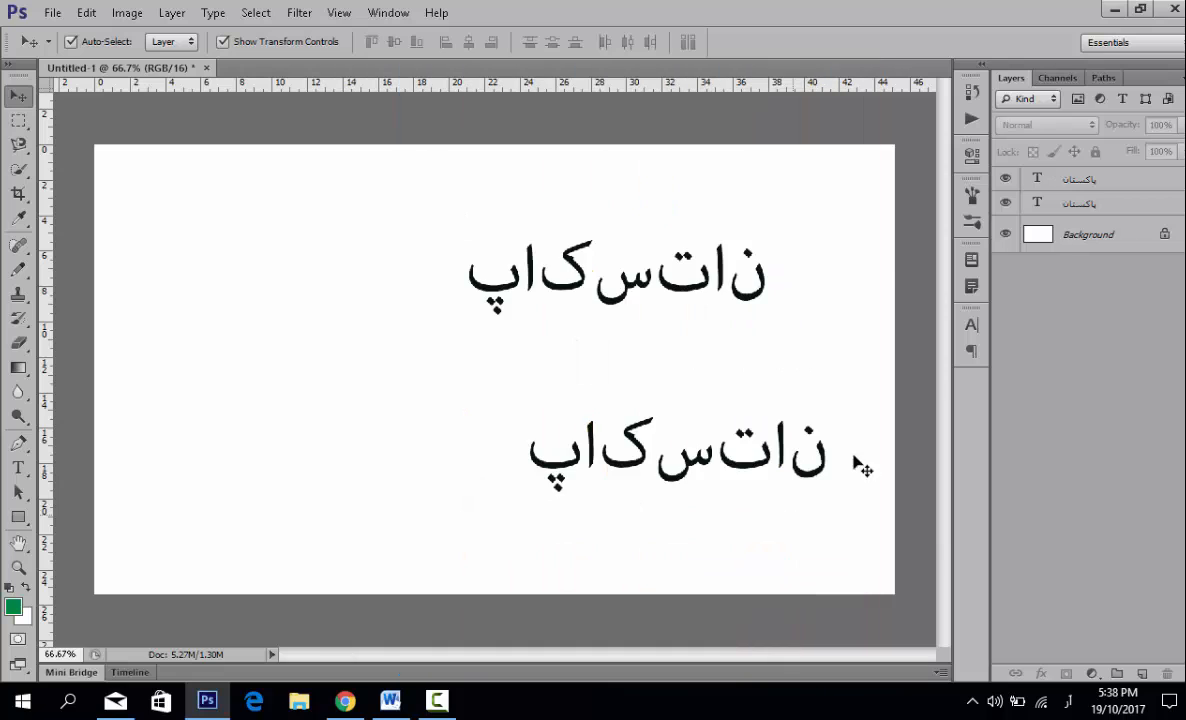
Step: Quit Photoshop without saving the document and relaunch it so the new text engine setting takes effect
left_click(1175, 10)
left_click(603, 277)
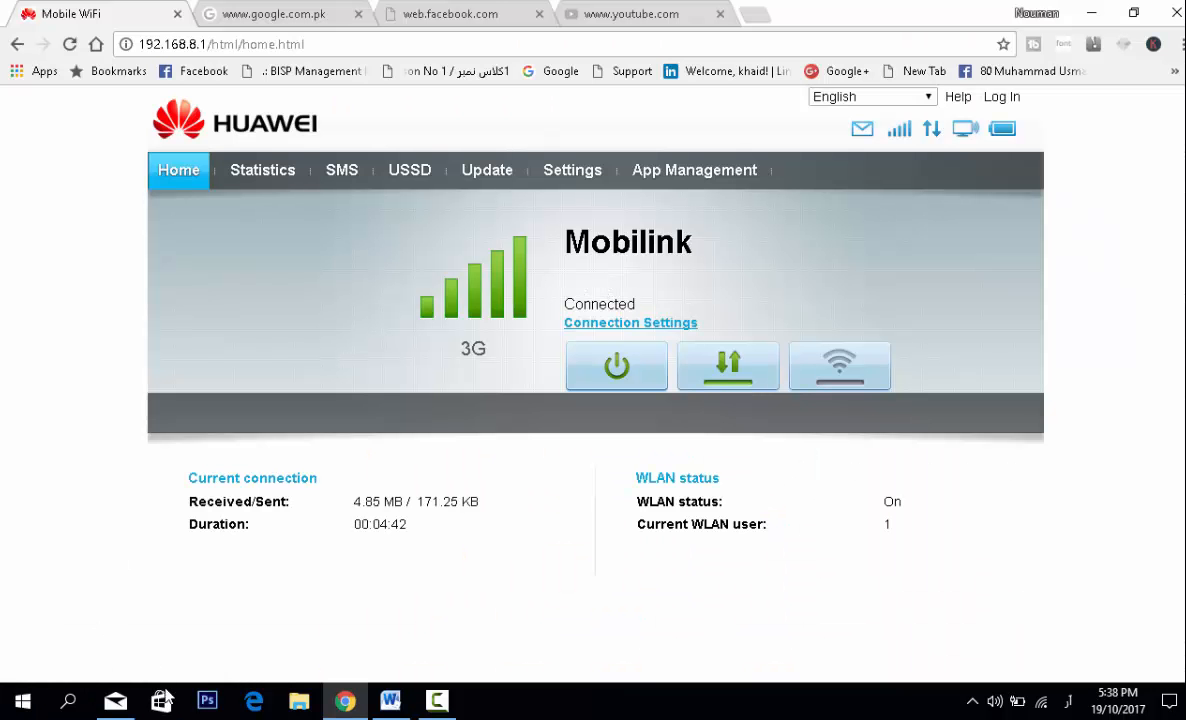
left_click(207, 702)
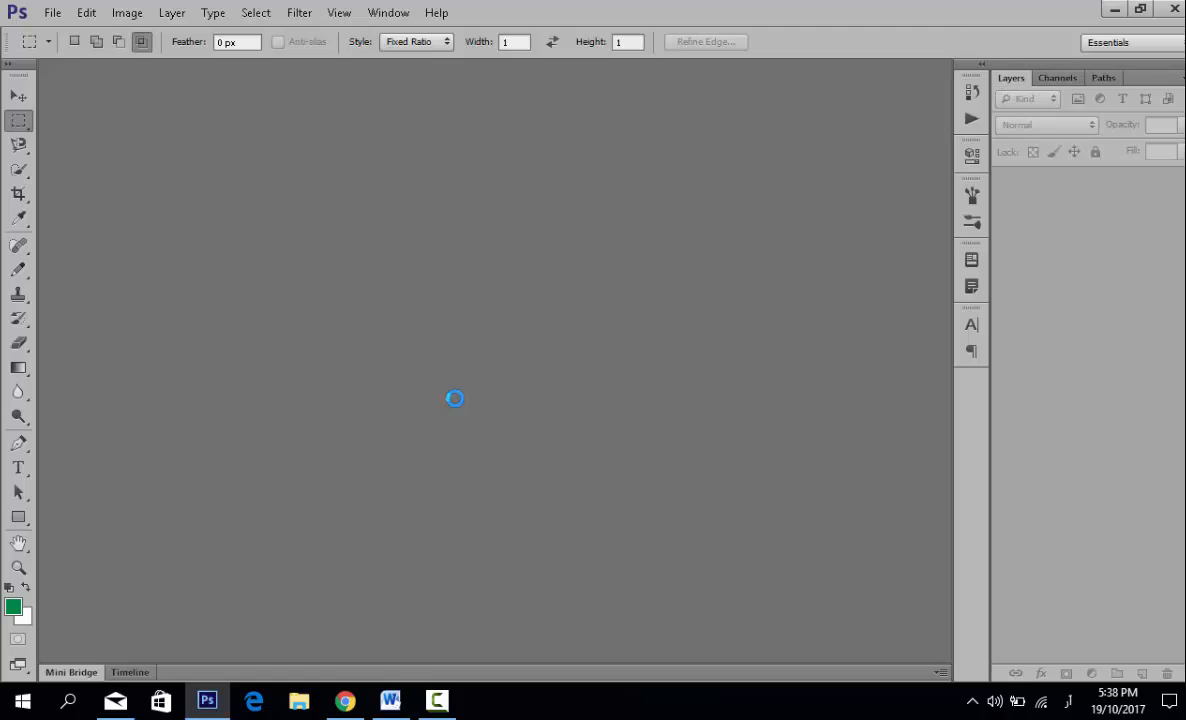
Step: Create a new document from the 1280 px X 720 px preset
left_click(58, 12)
left_click(60, 32)
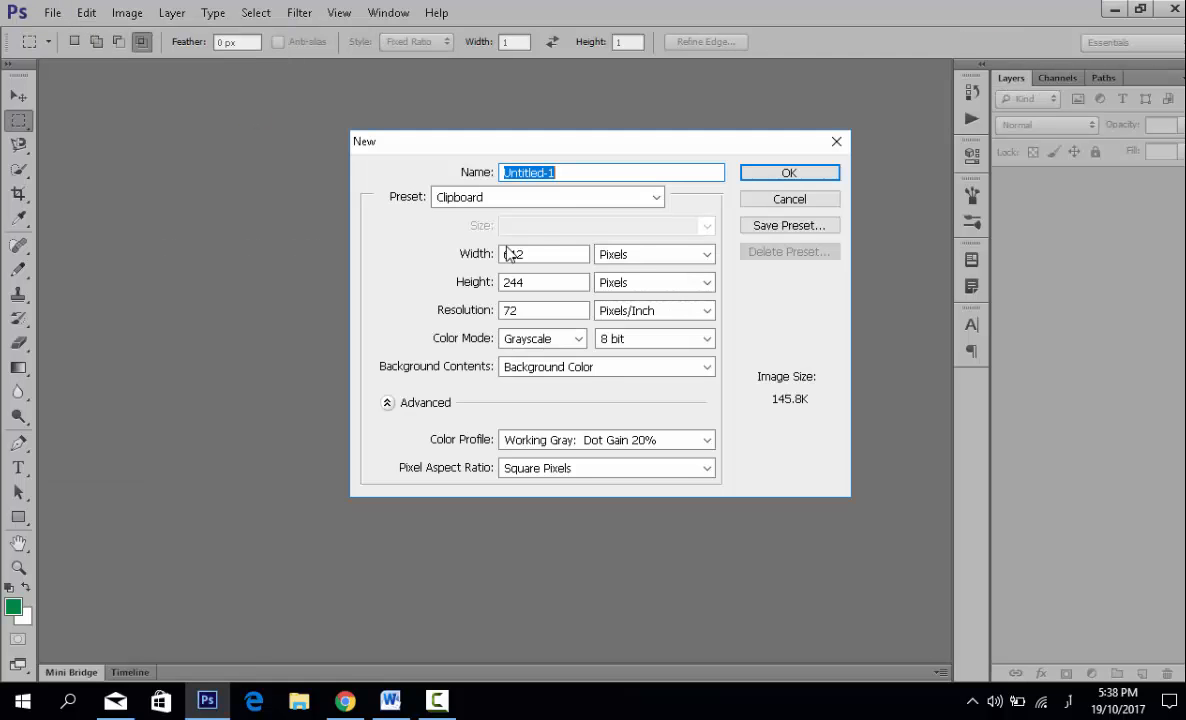
left_click(530, 197)
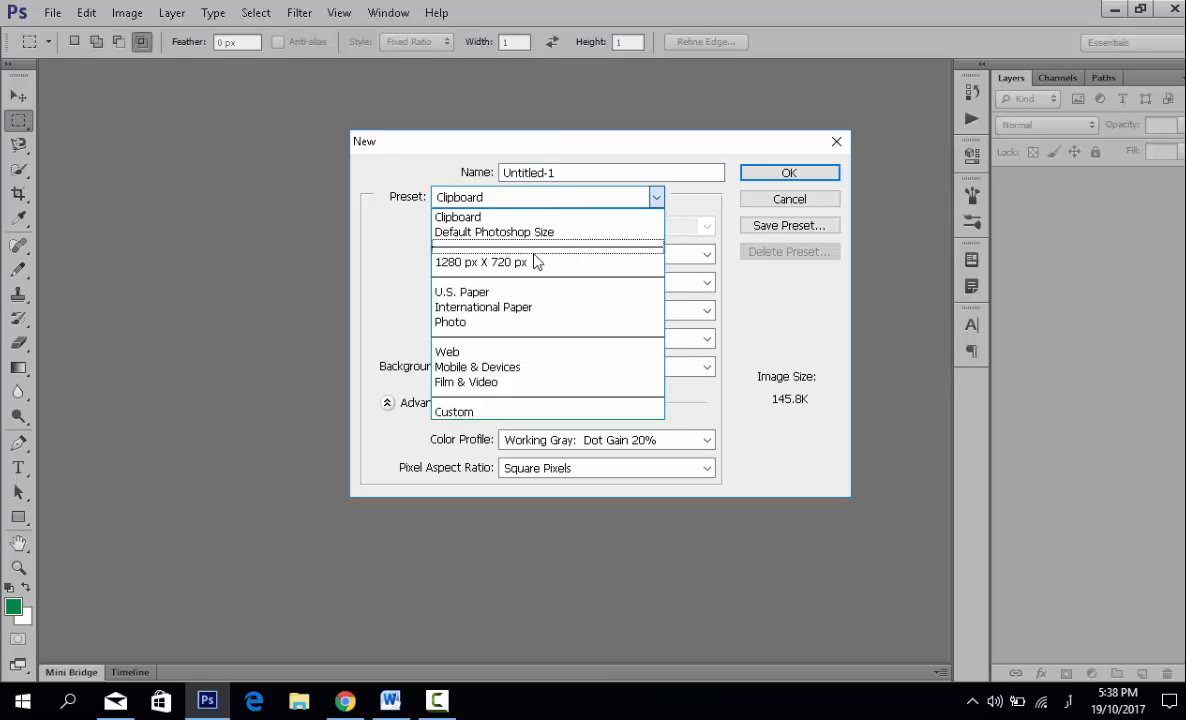
left_click(533, 252)
left_click(521, 200)
left_click(520, 262)
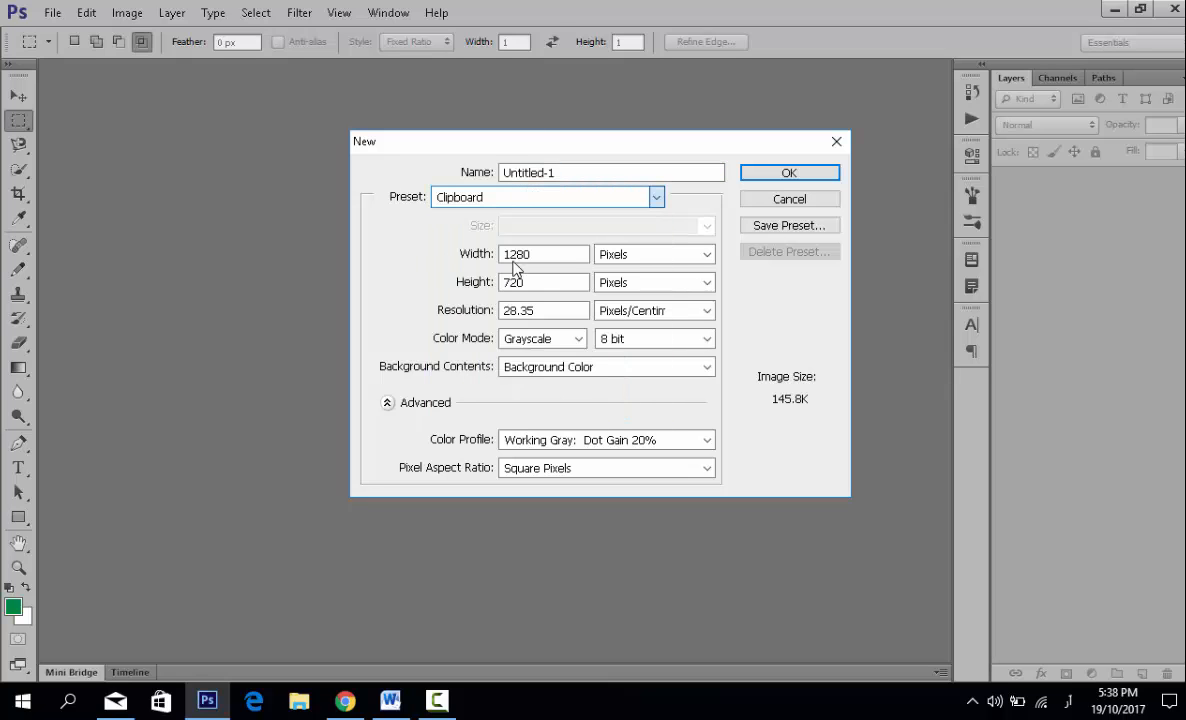
left_click(755, 175)
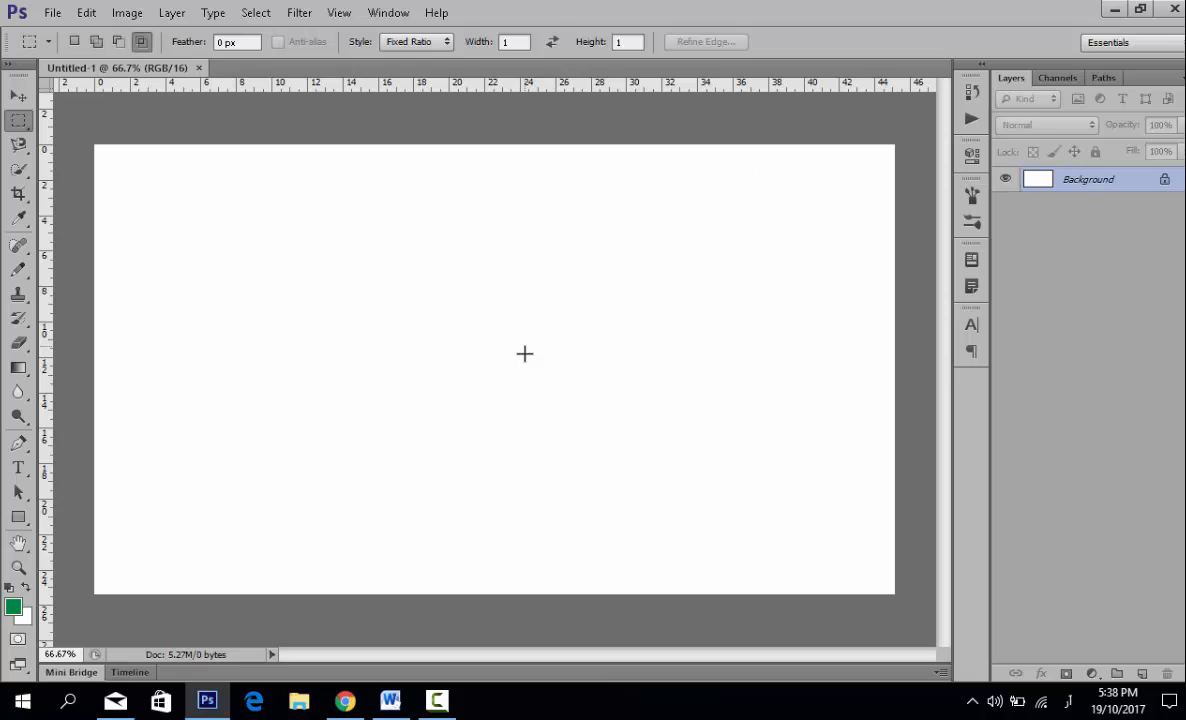
Step: Add a text layer reading پاکستان in the right half of the blank canvas
left_click(18, 467)
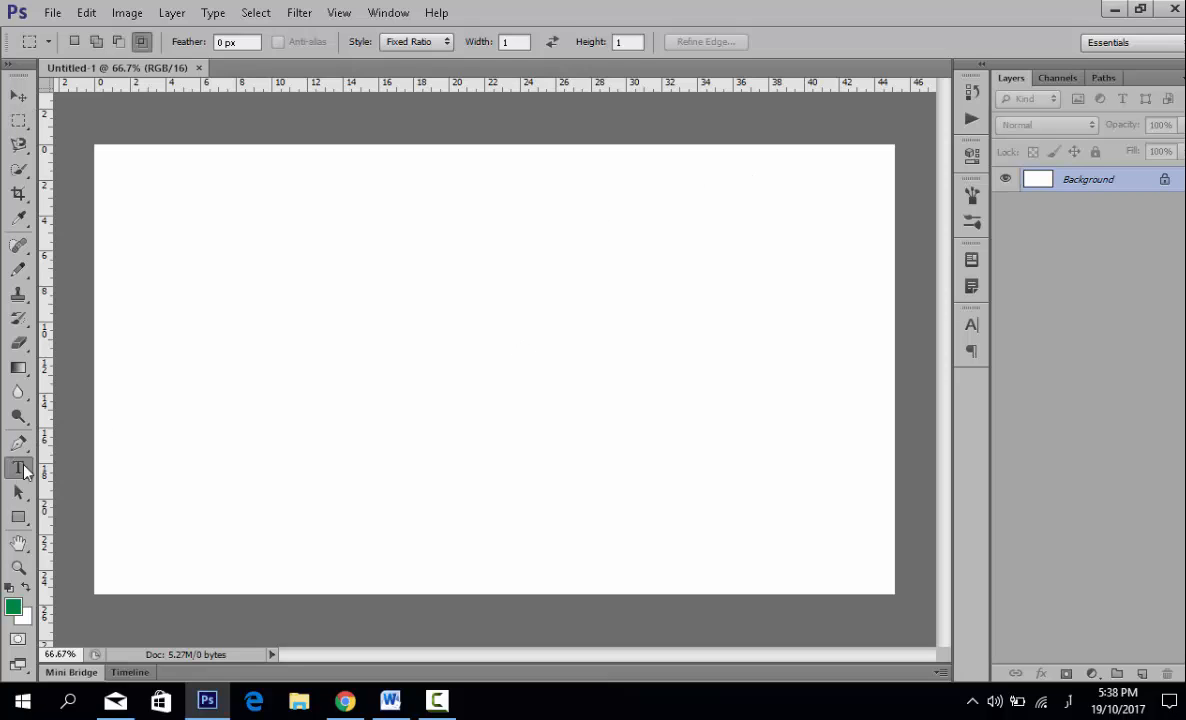
left_click(713, 374)
type("پ")
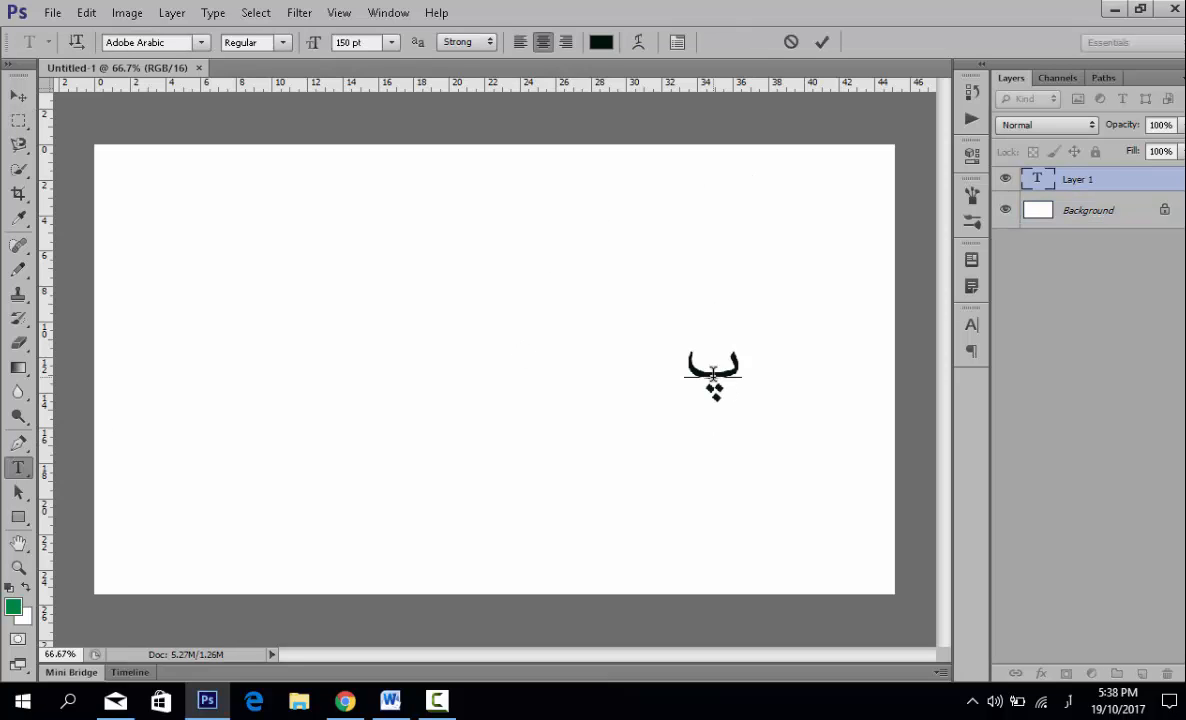
type("اکستان")
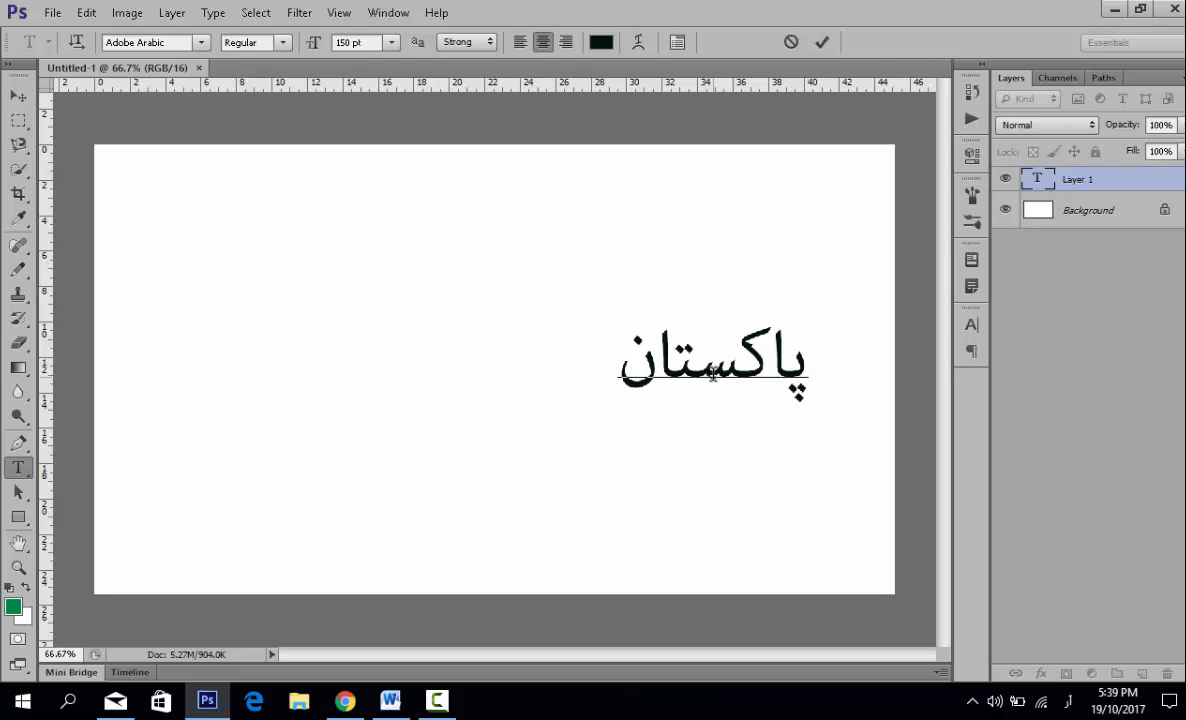
Step: Continue the Urdu text after پاکستان with the words میں یوٹیوب سے
type("ب")
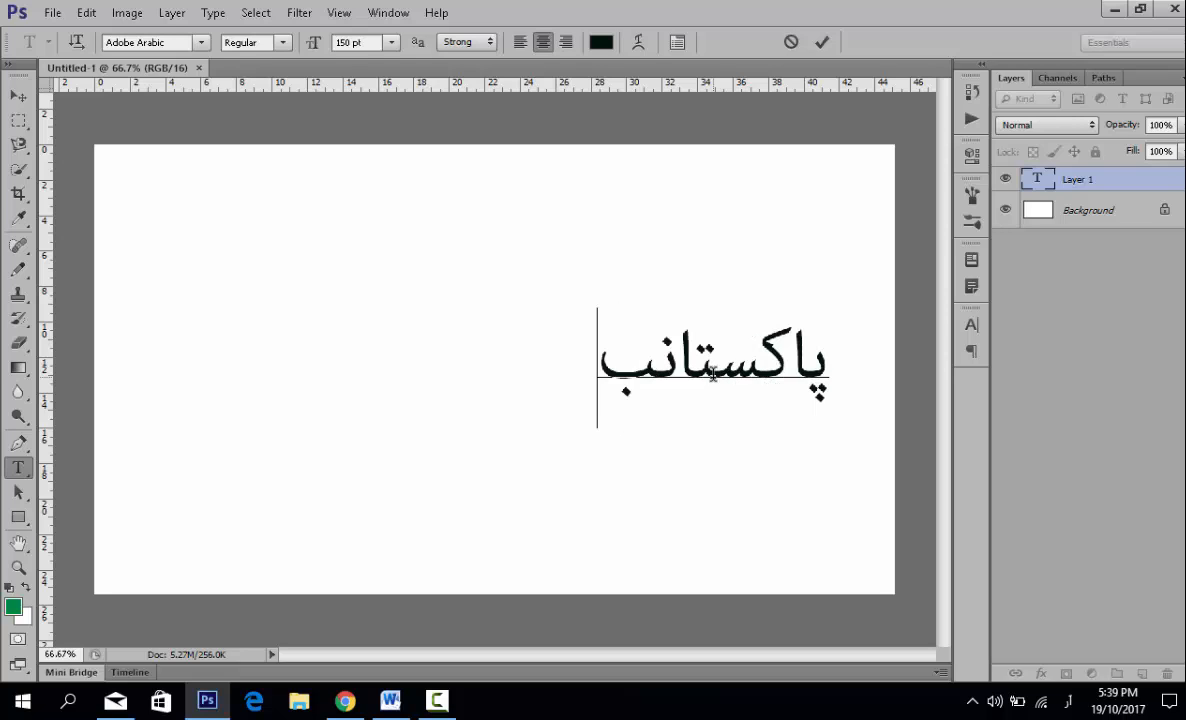
key("BackSpace")
type("مین")
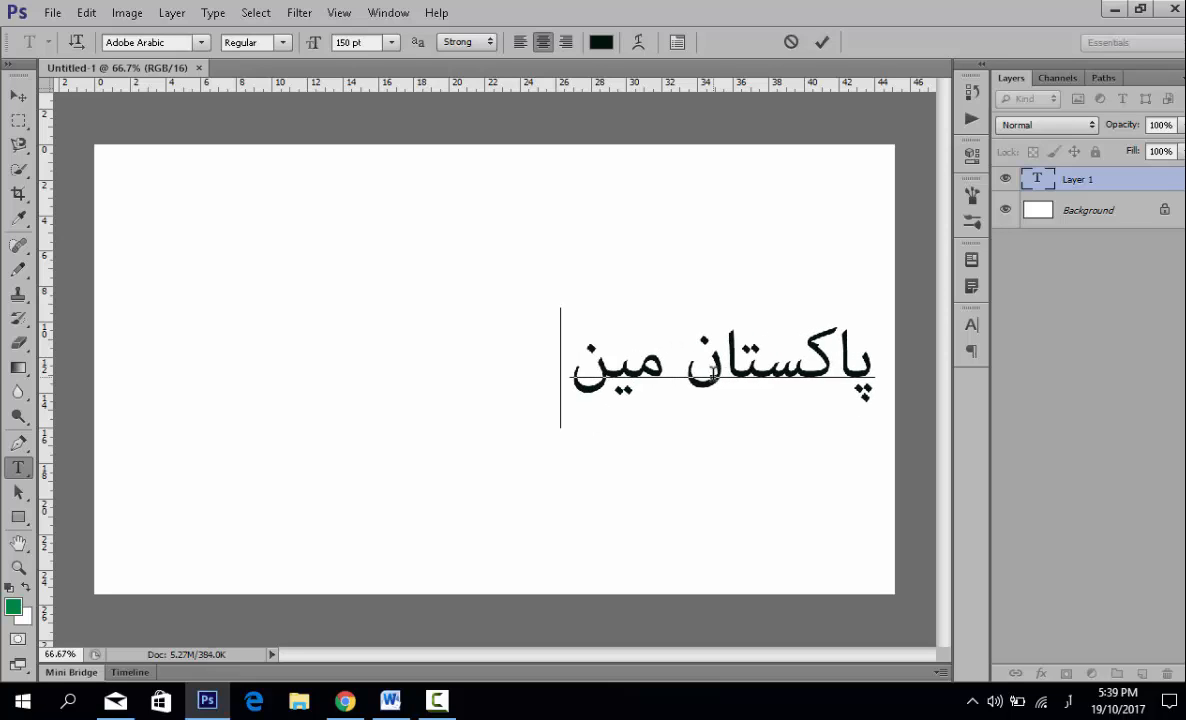
key("BackSpace")
type("ں یو")
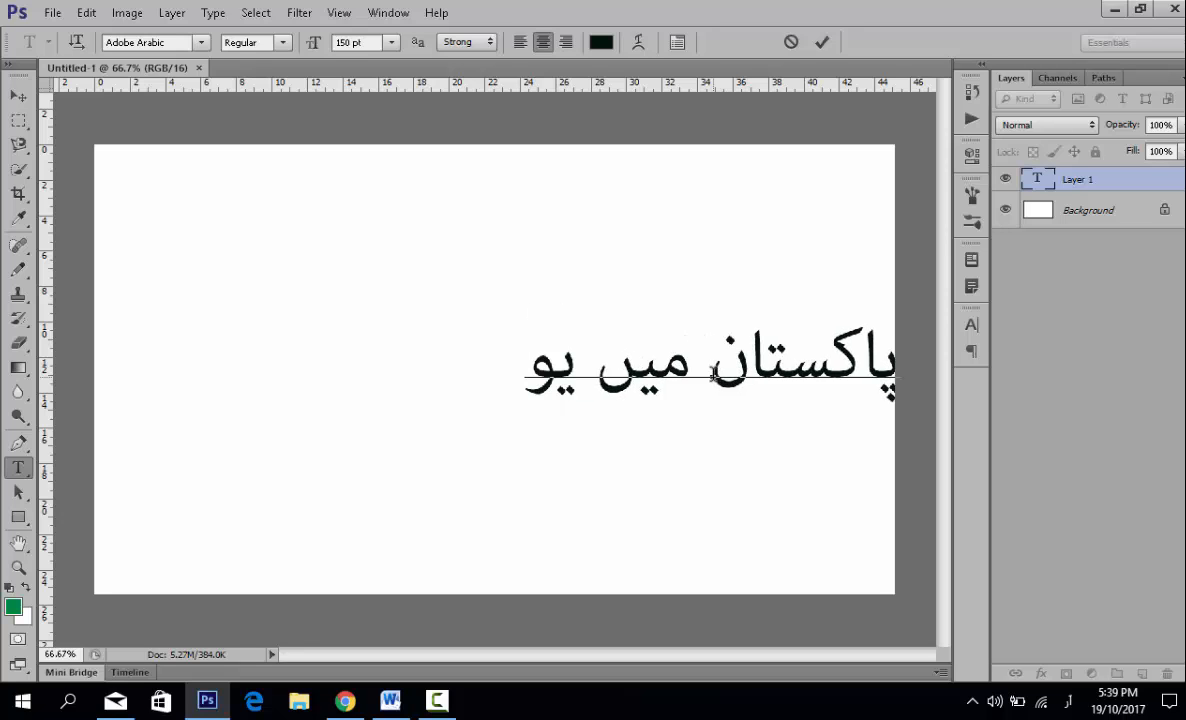
type("ٹیوب س")
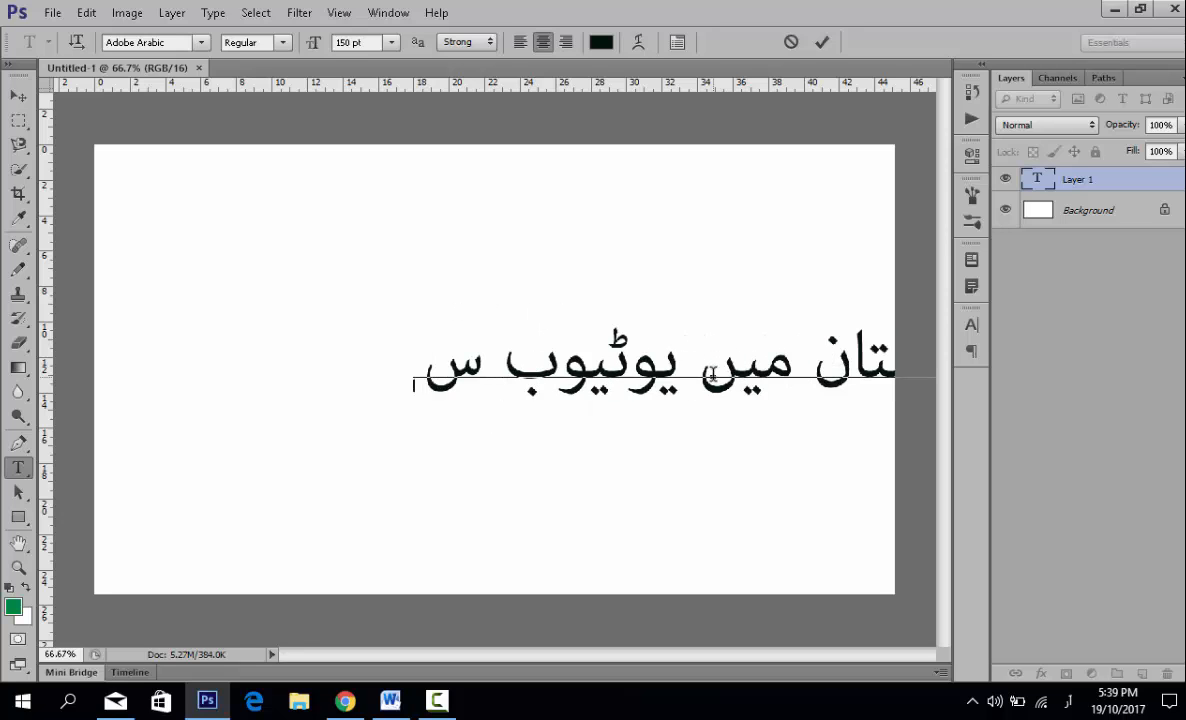
type("ے ک")
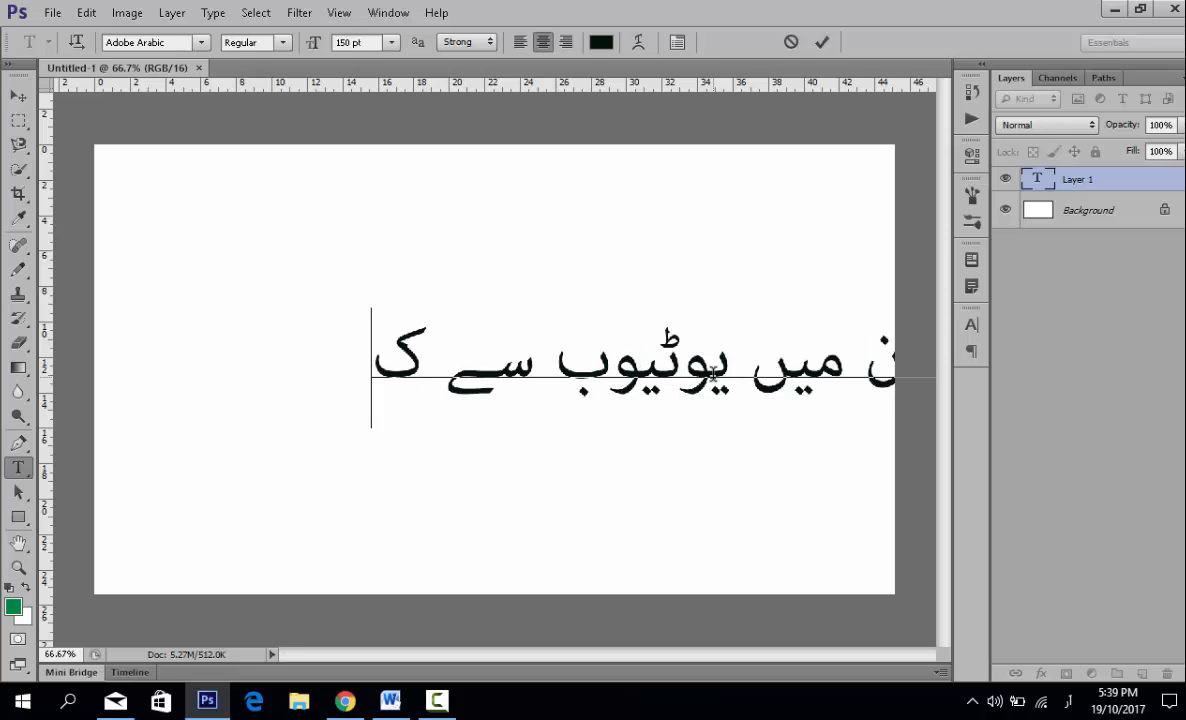
Step: Complete the Urdu sentence with the words کس طرح پیسے کماے
type("س طع")
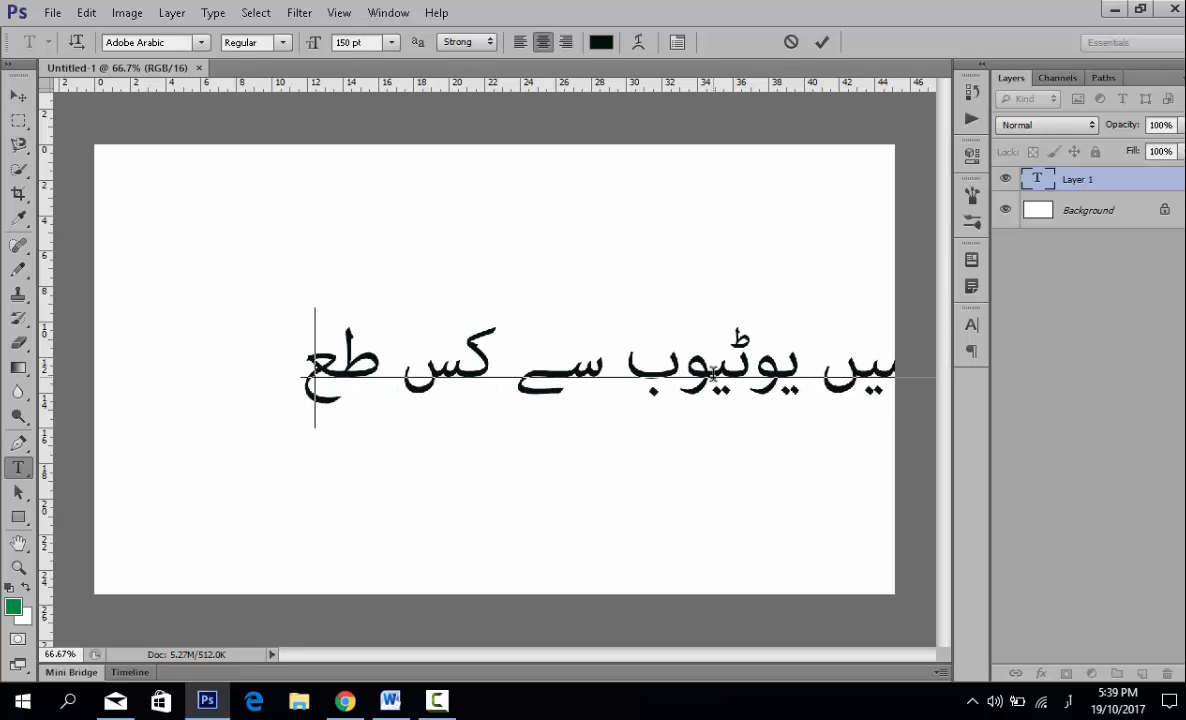
key("BackSpace")
type("رہ")
key("BackSpace")
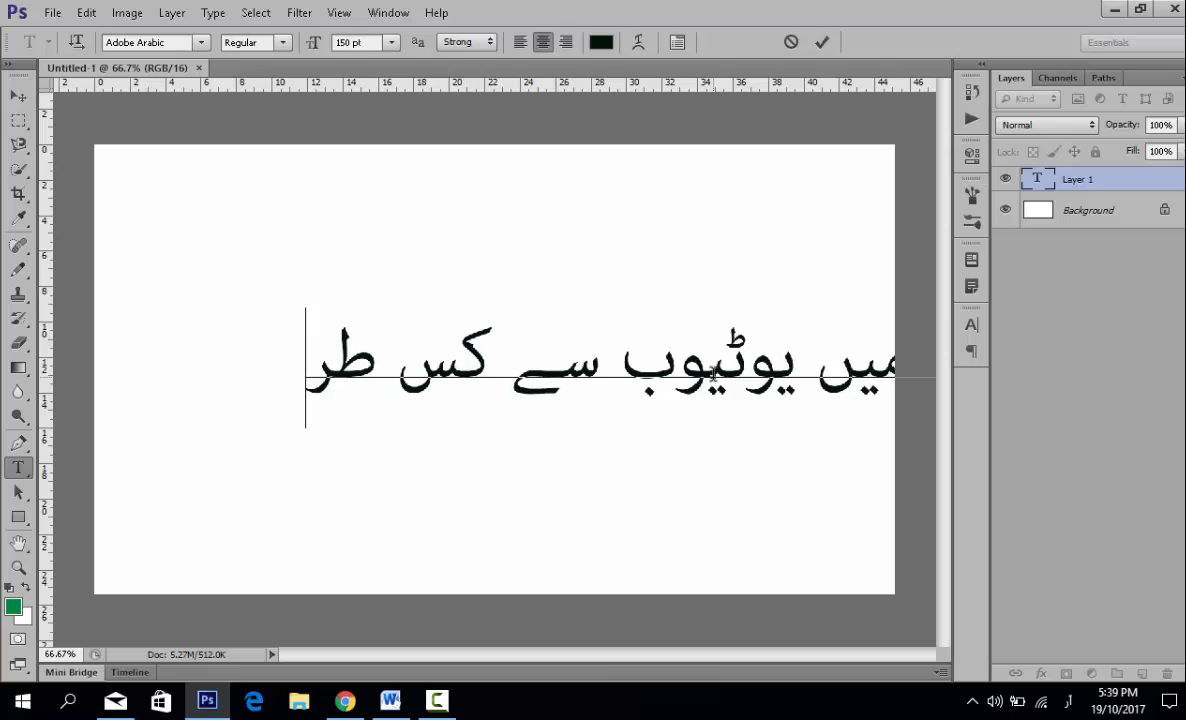
type("ح پُ")
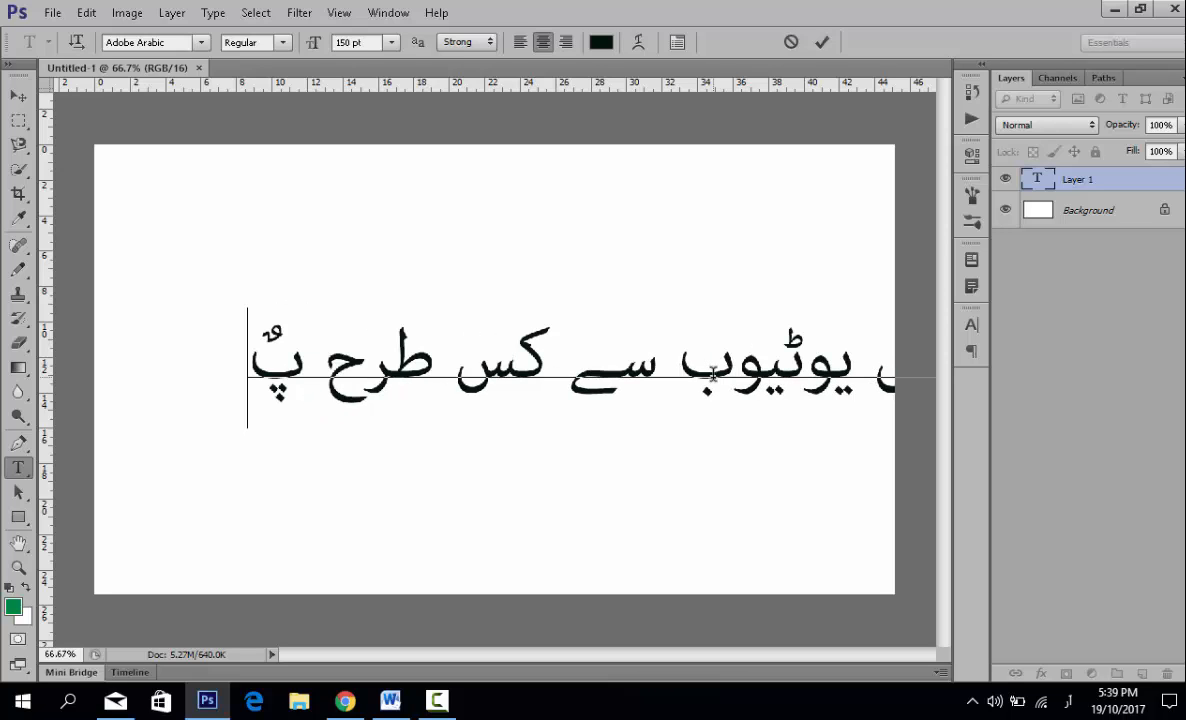
key("BackSpace")
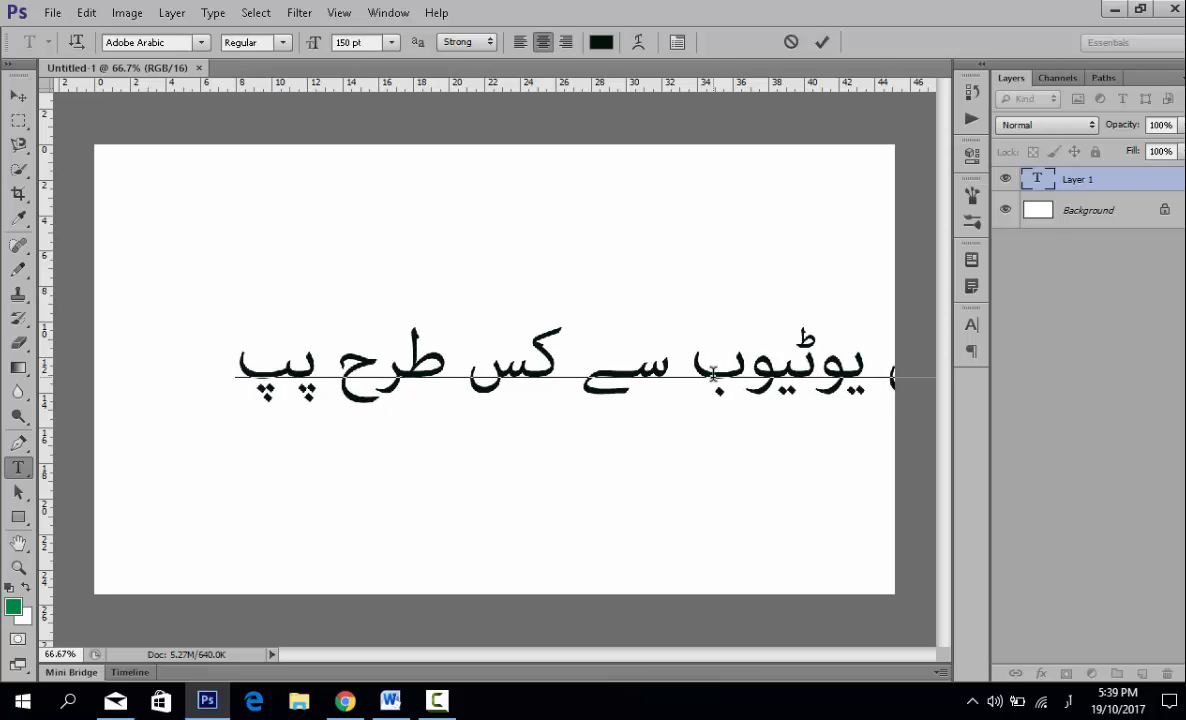
type("ی")
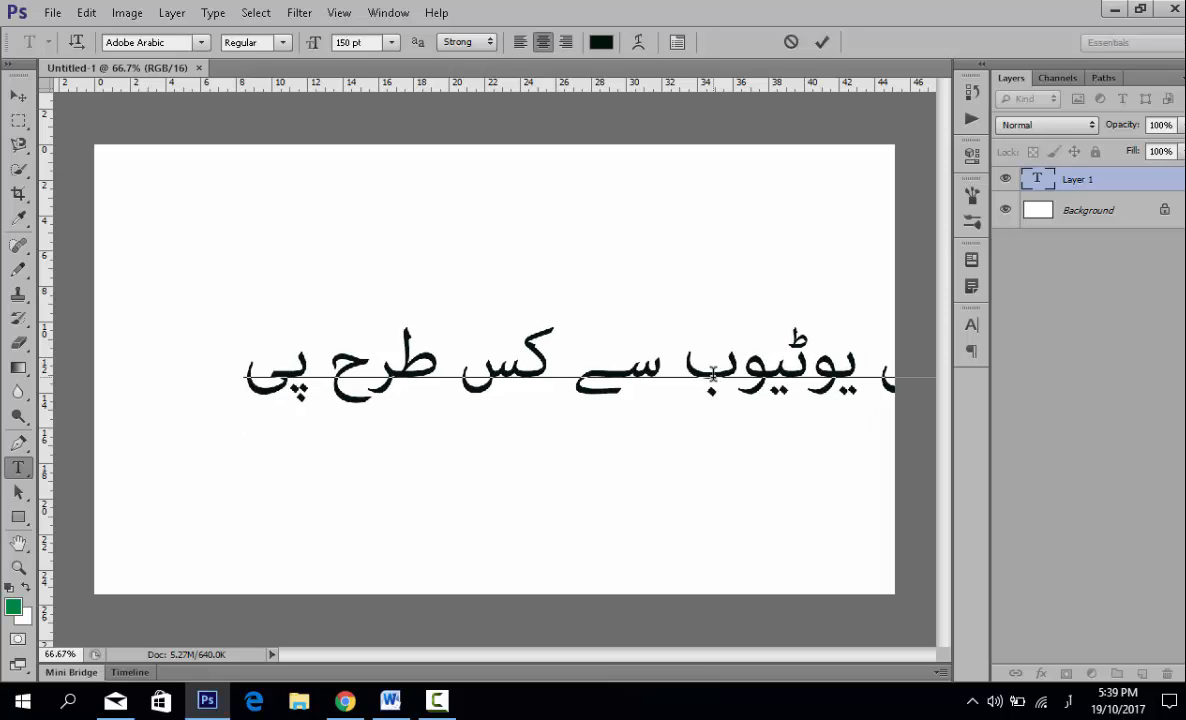
type("سے کمائ")
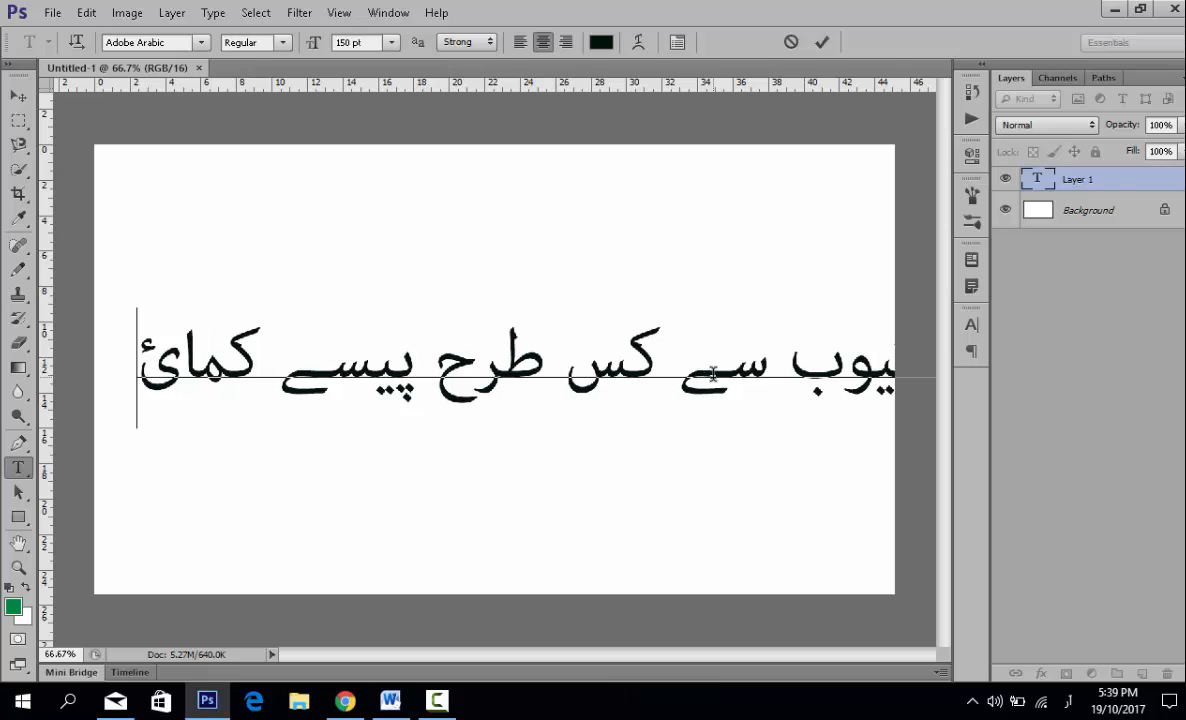
key("BackSpace")
type("ے")
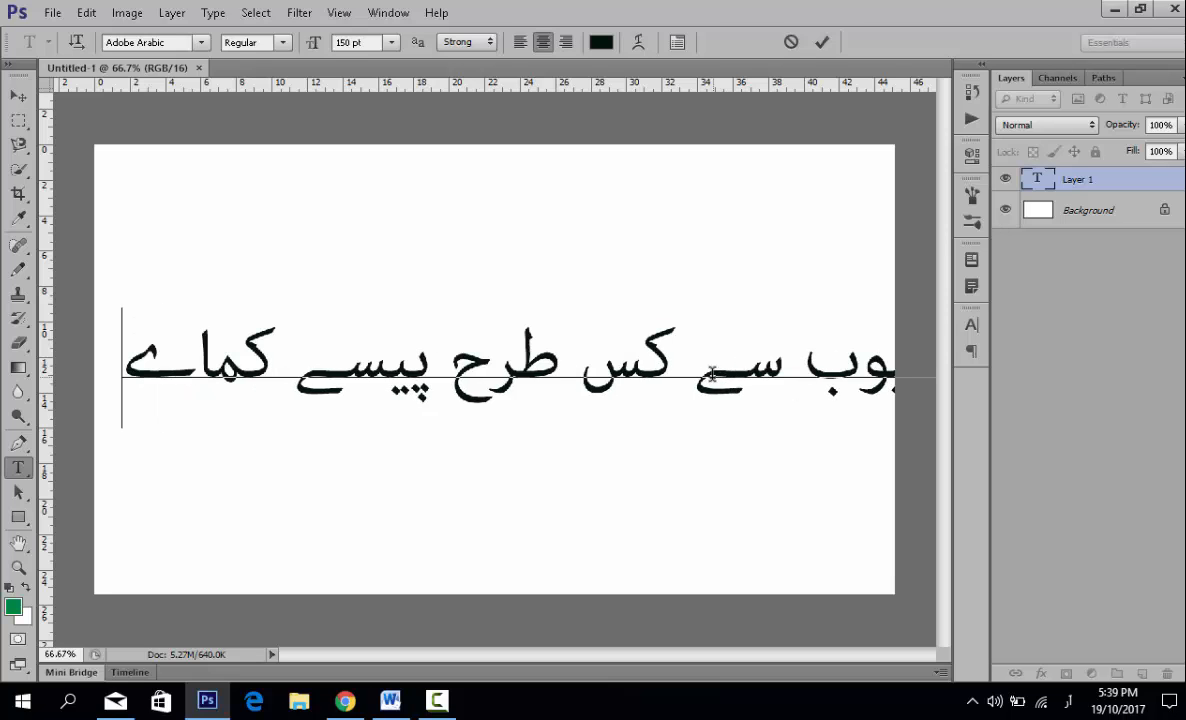
Step: Commit the Urdu sentence and switch to the Move tool so the preferences can be accessed
left_click(87, 14)
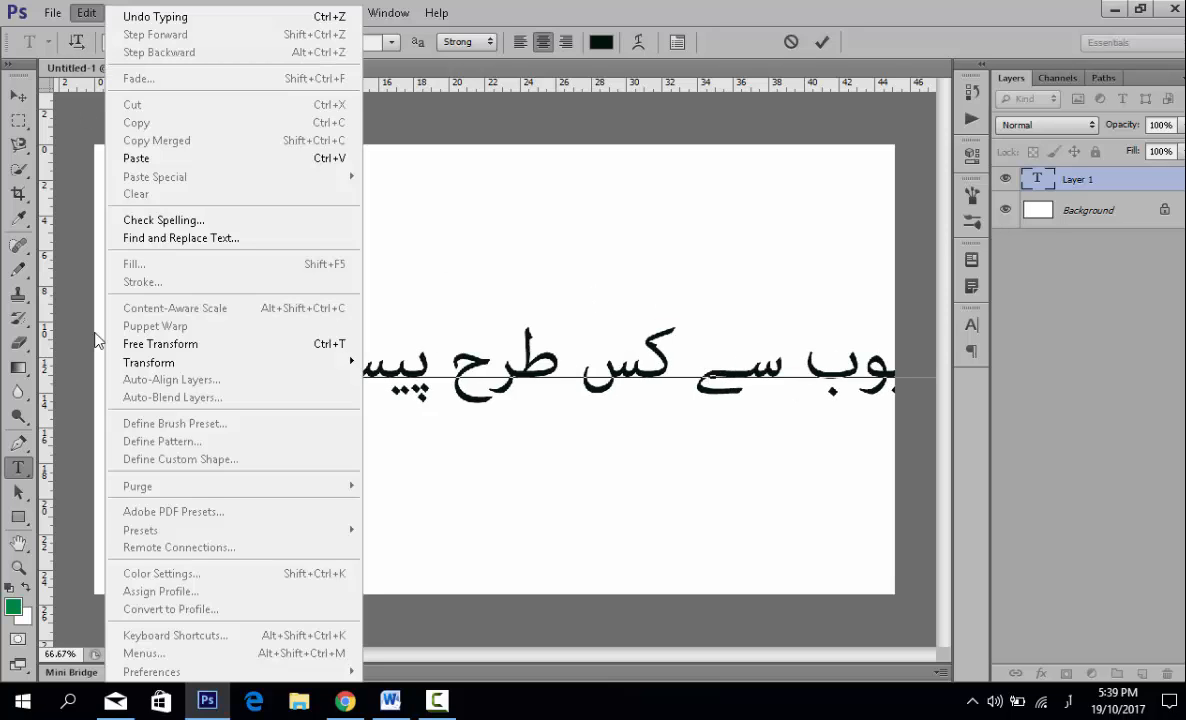
left_click(5, 72)
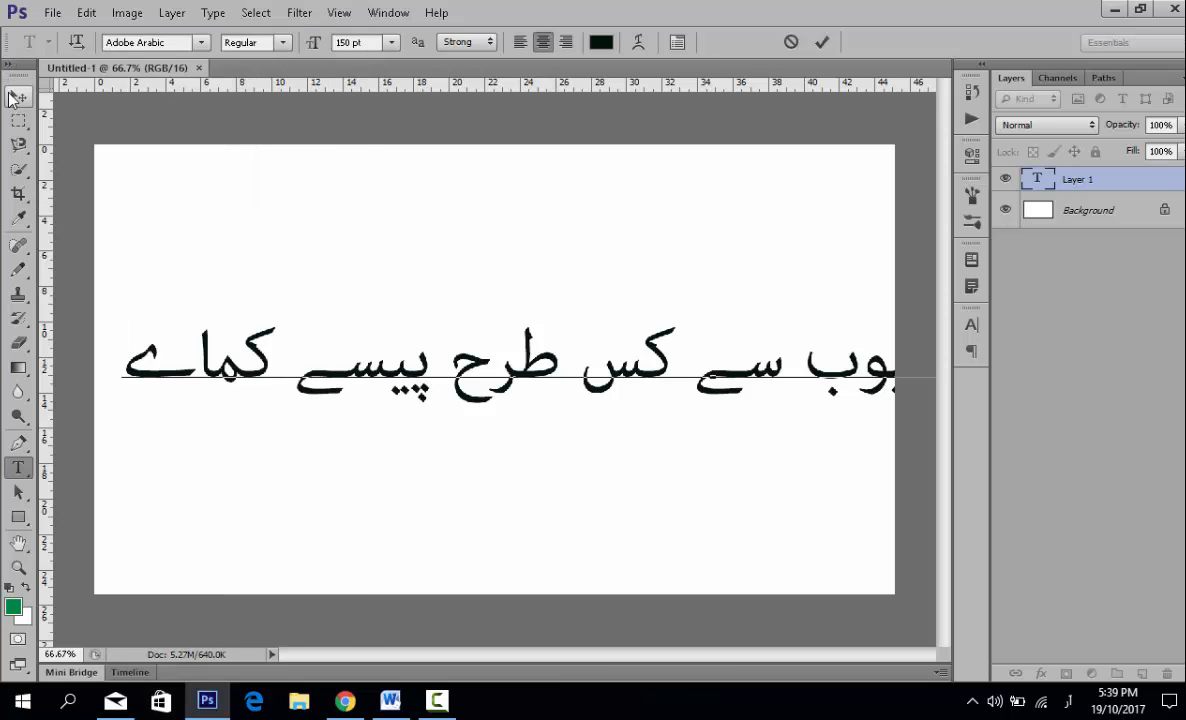
left_click(87, 13)
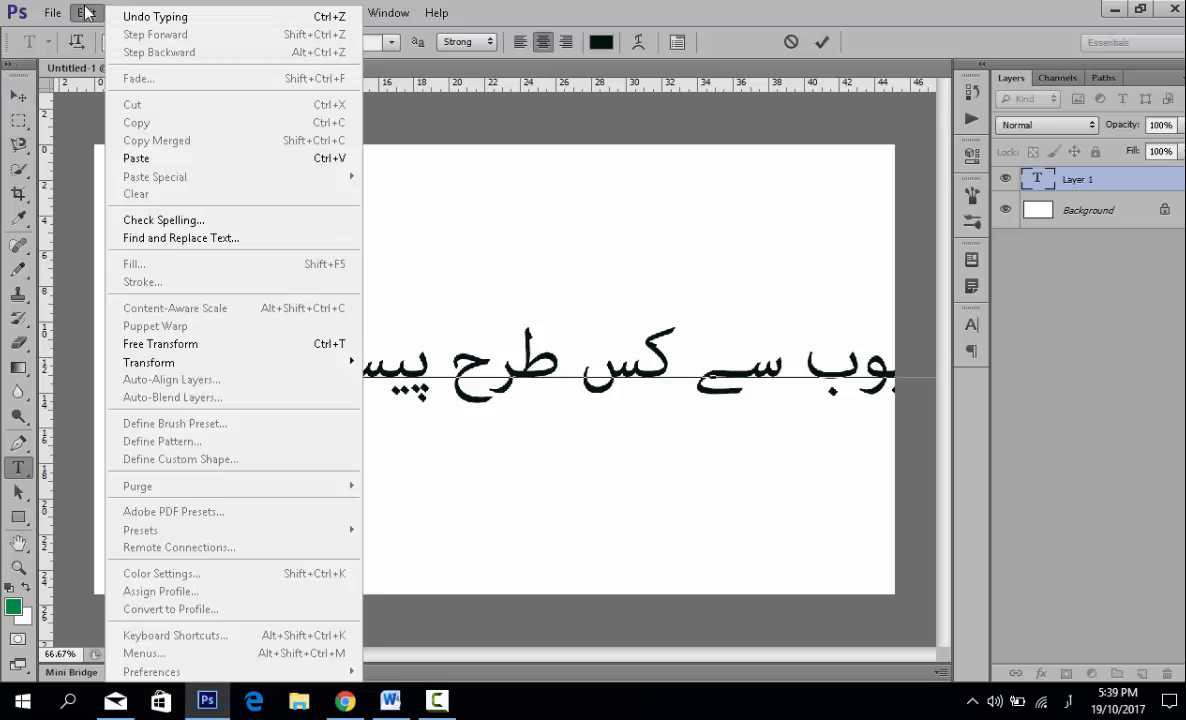
left_click(453, 326)
left_click(18, 95)
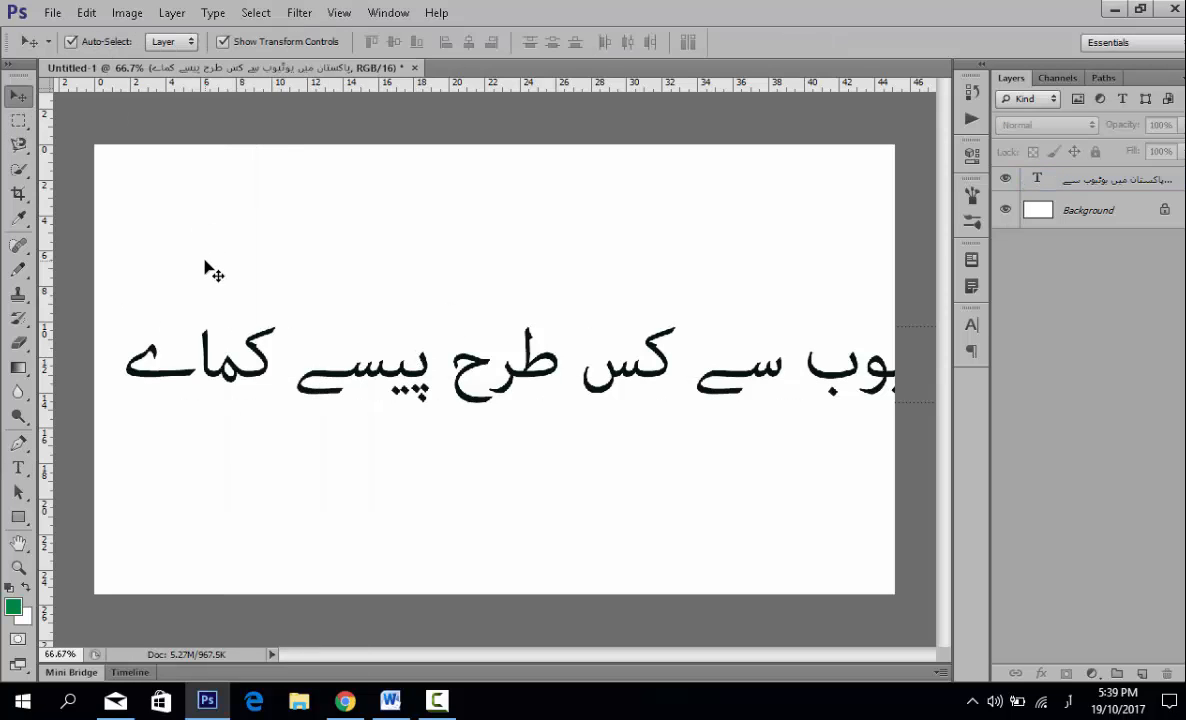
Step: Set the text engine option to East Asian in the Type preferences and return to the Move tool
left_click(86, 12)
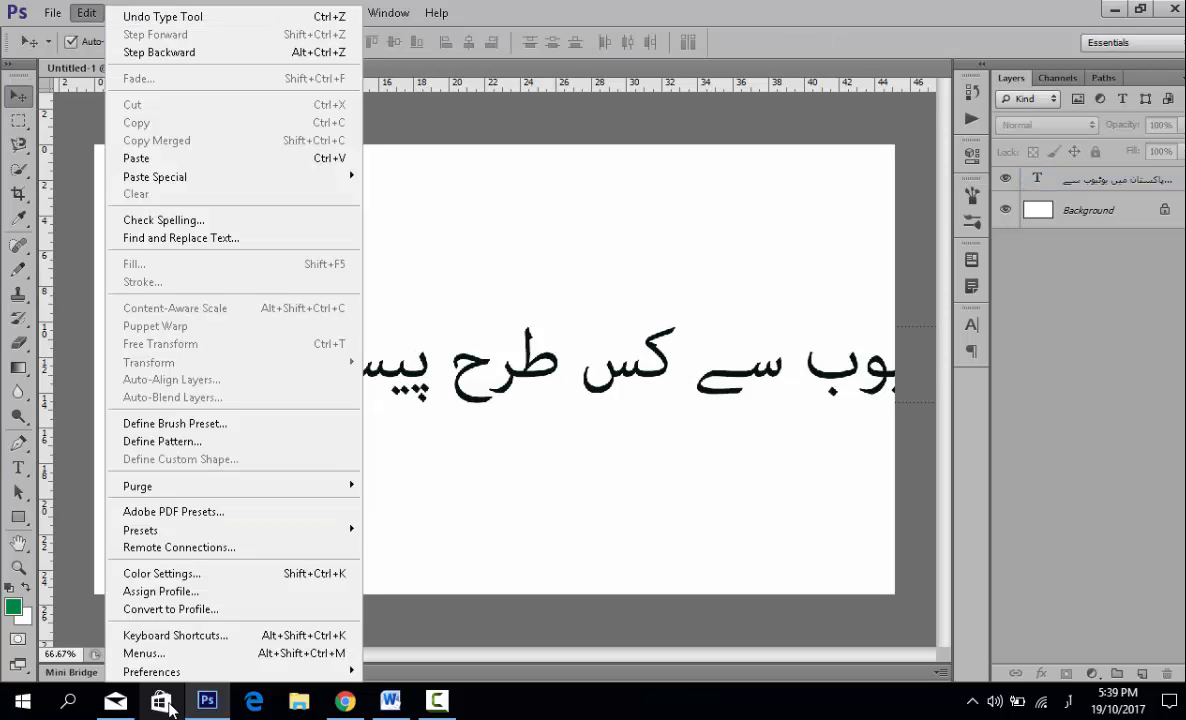
mouse_move(185, 671)
left_click(413, 476)
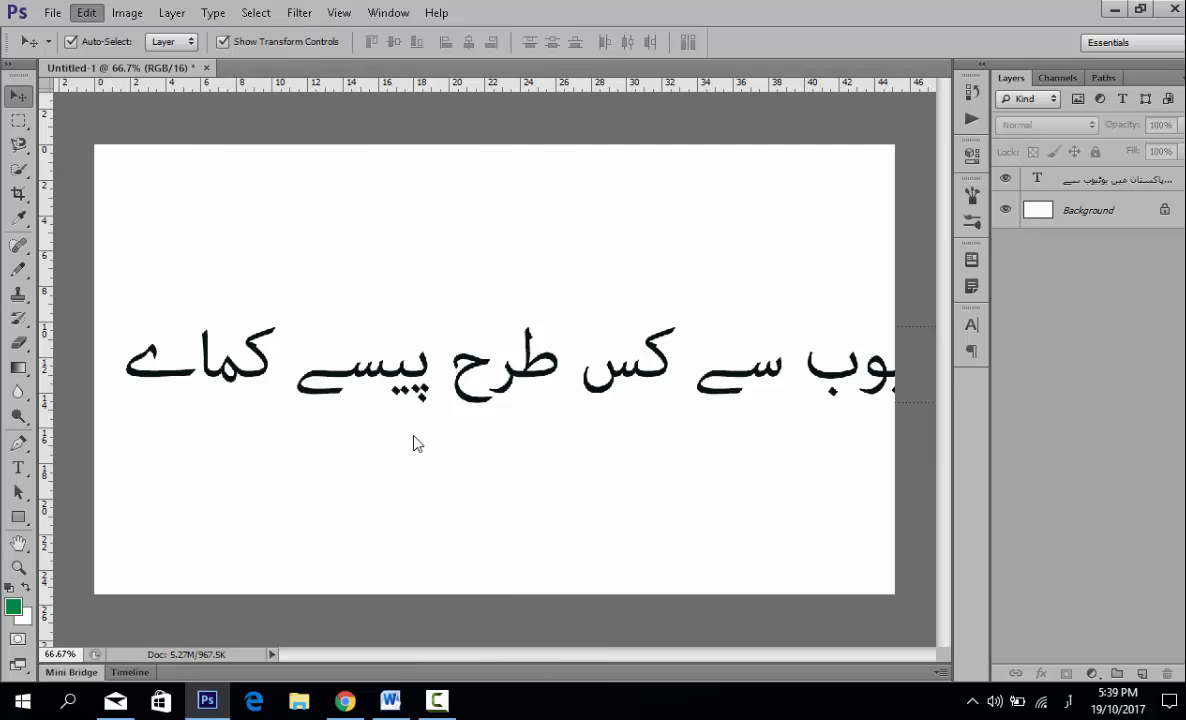
left_click(212, 238)
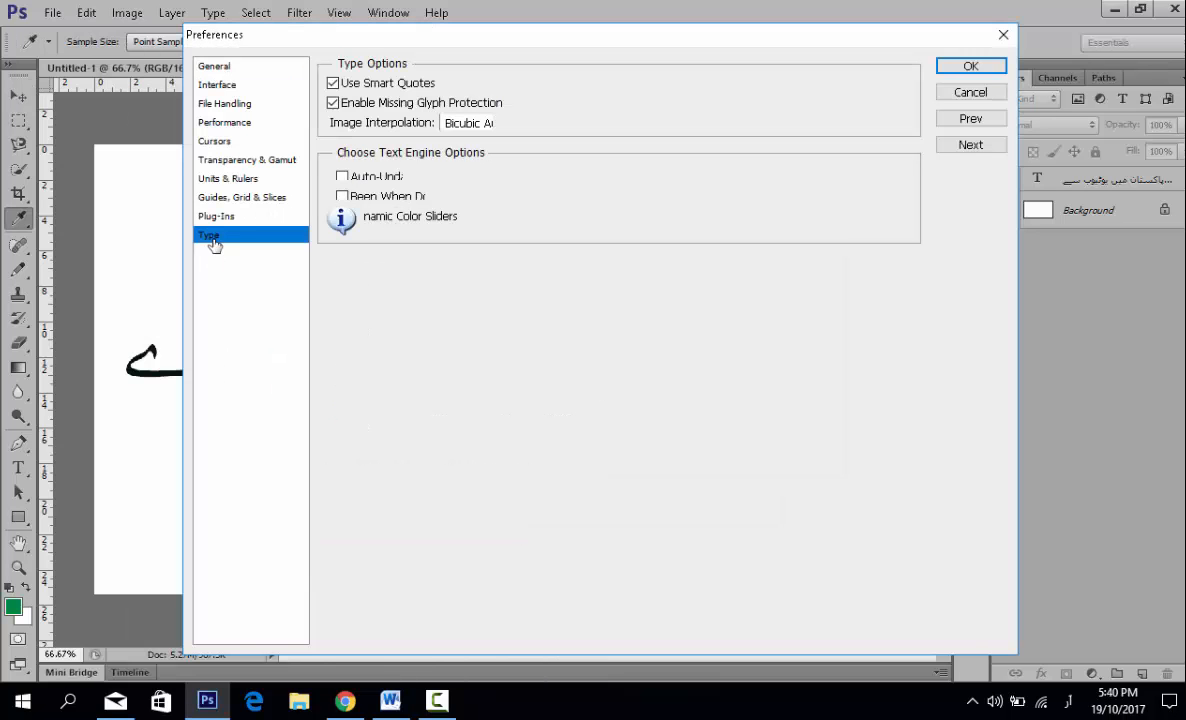
left_click(362, 180)
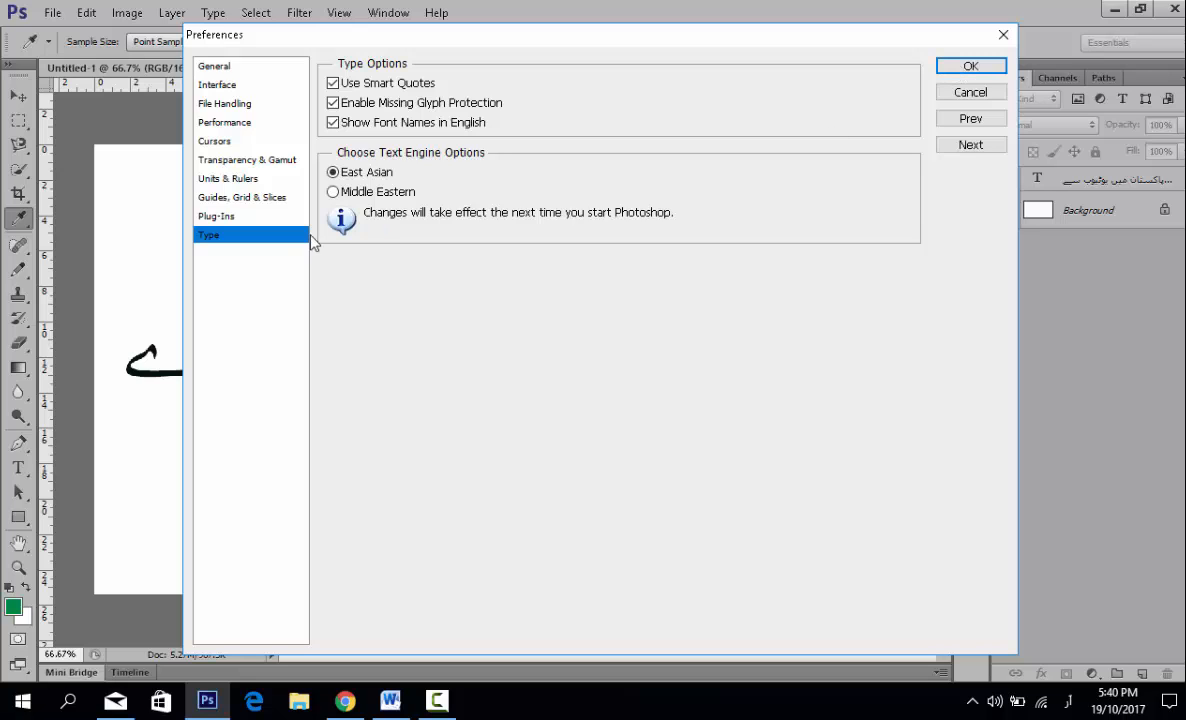
left_click(972, 68)
key("v")
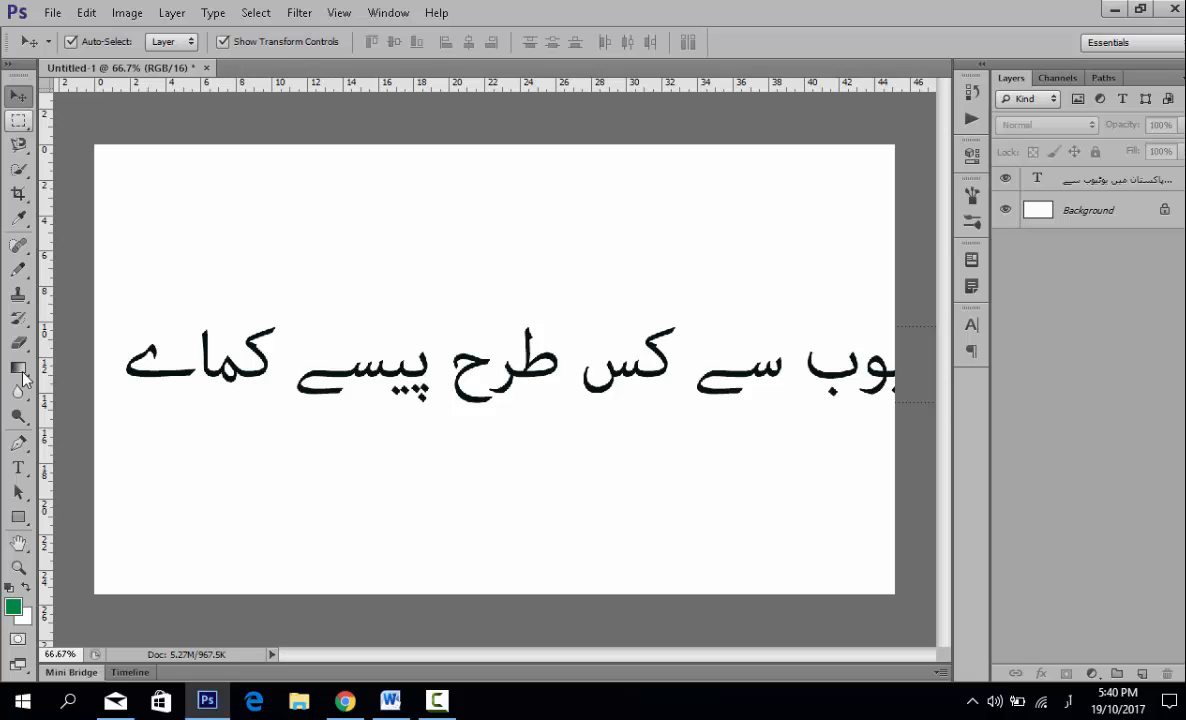
Step: Restart Photoshop without saving the open document and create a new document from the 1280 px X 720 px preset
left_click(1175, 9)
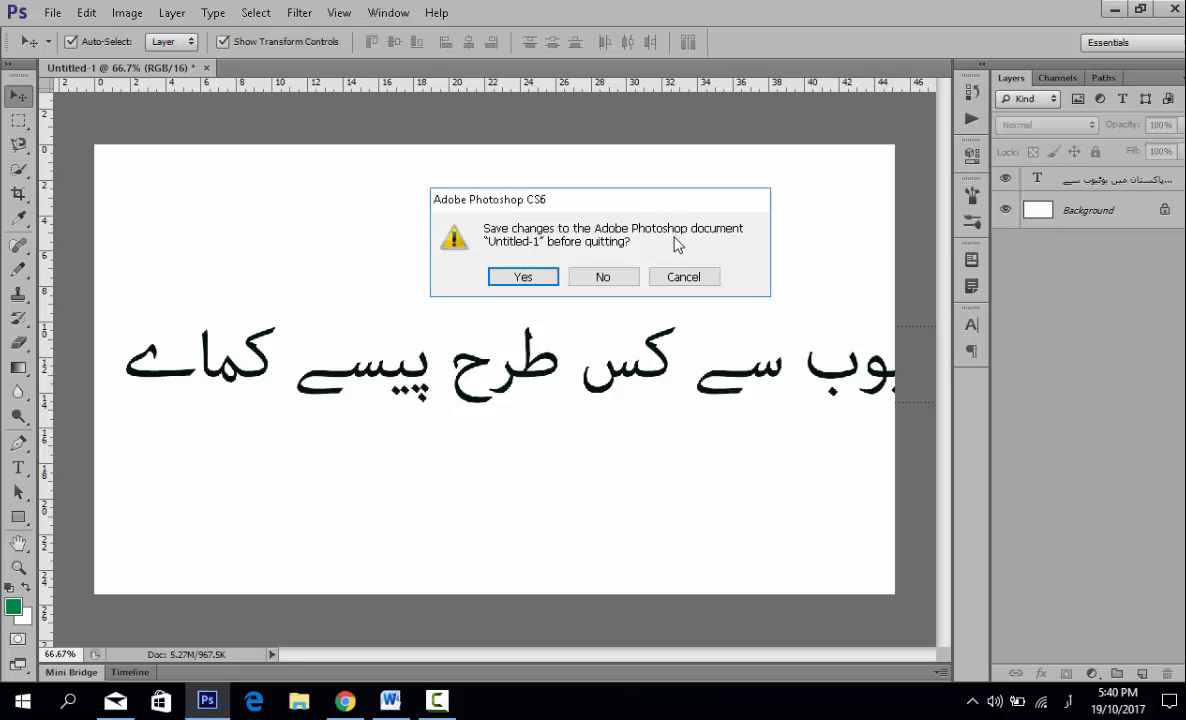
left_click(606, 276)
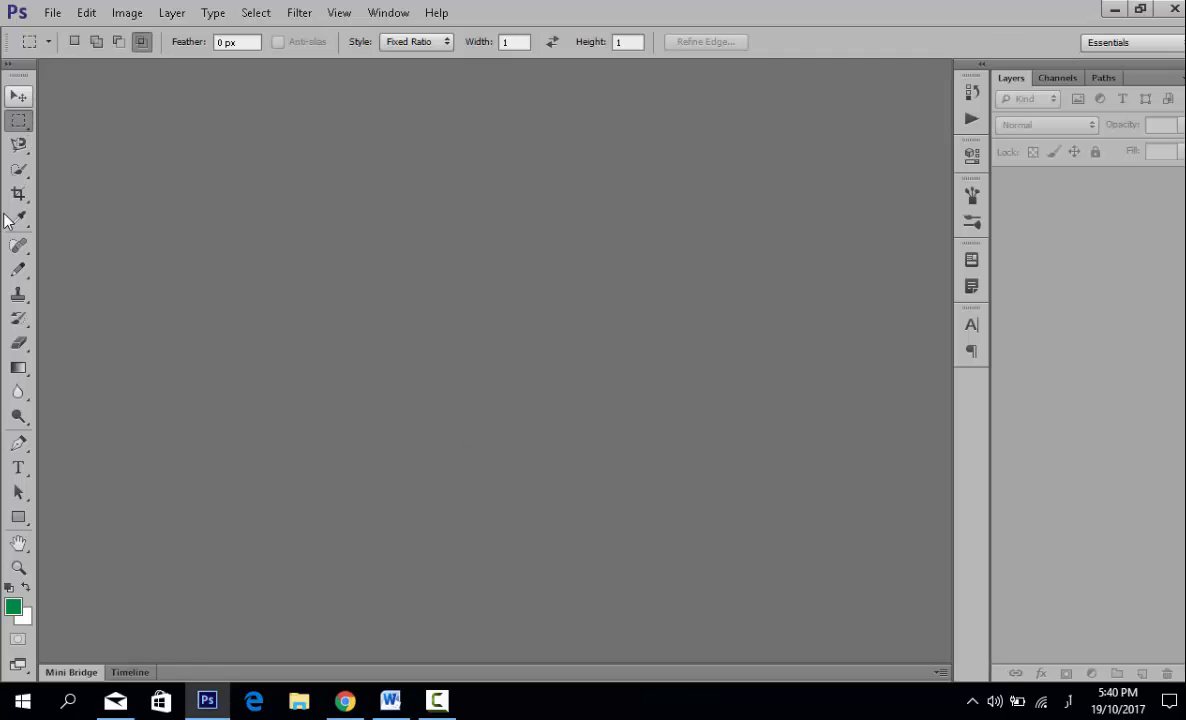
left_click(52, 12)
left_click(58, 33)
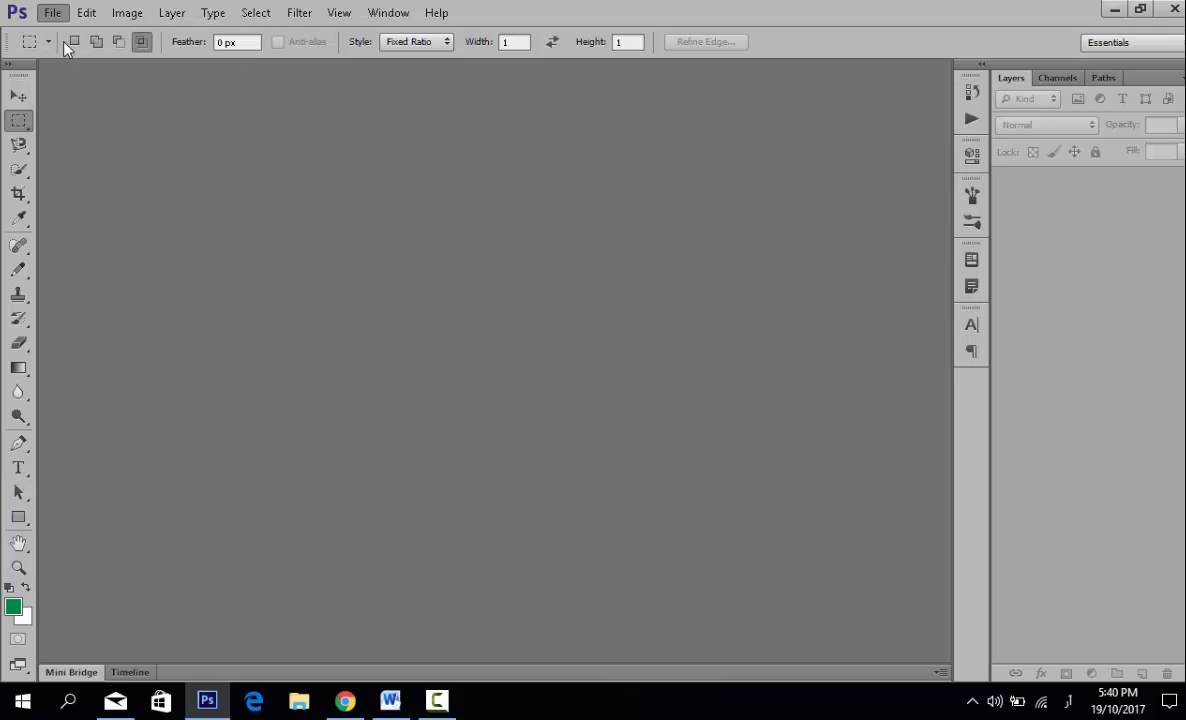
left_click(575, 197)
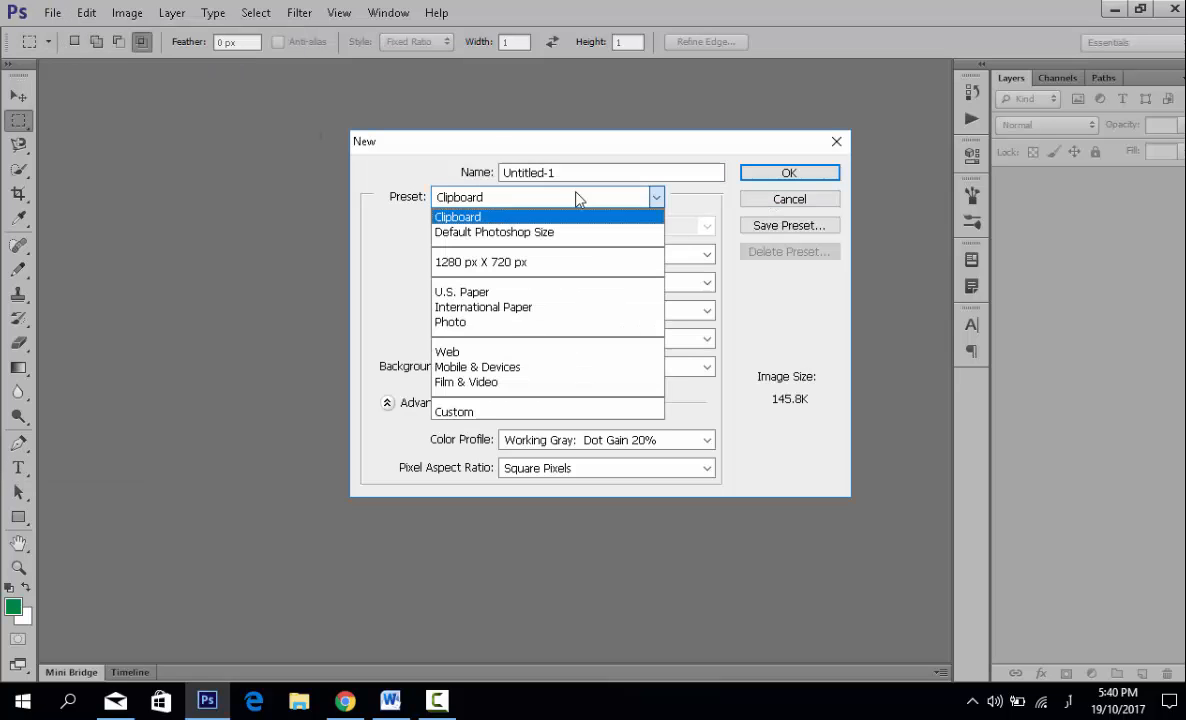
left_click(547, 262)
left_click(752, 174)
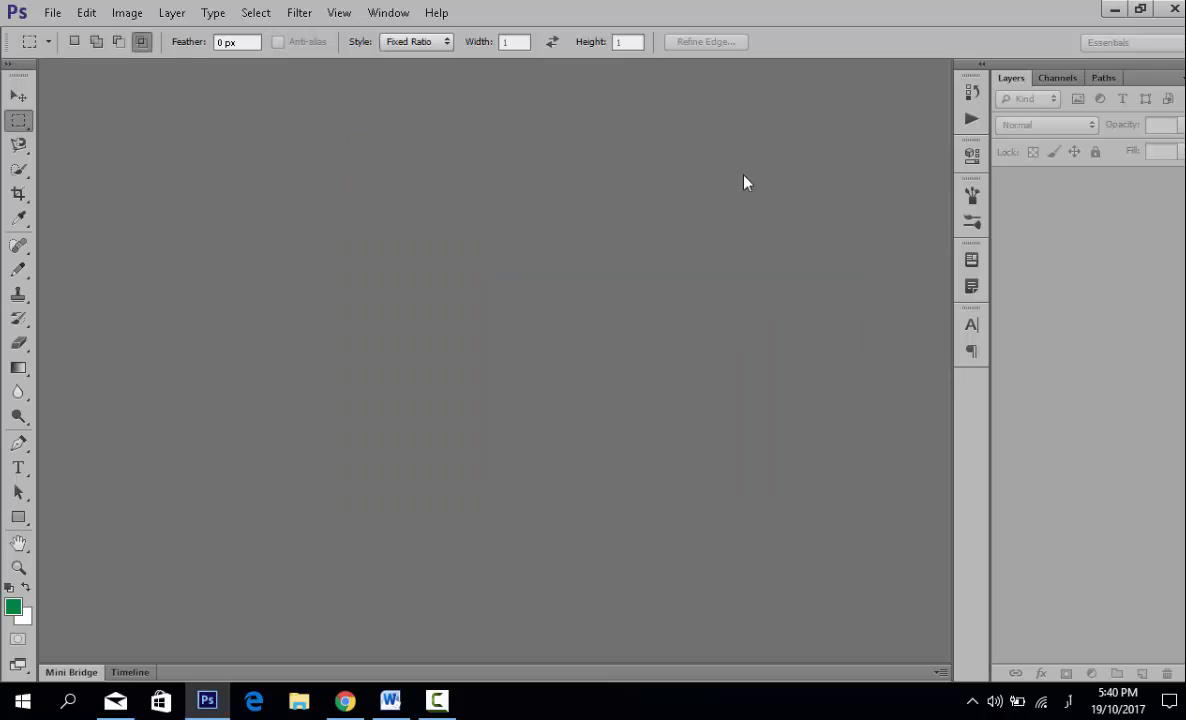
Step: Add a text layer reading پاکستان on the new canvas to test the East Asian text engine
left_click(18, 467)
left_click(647, 372)
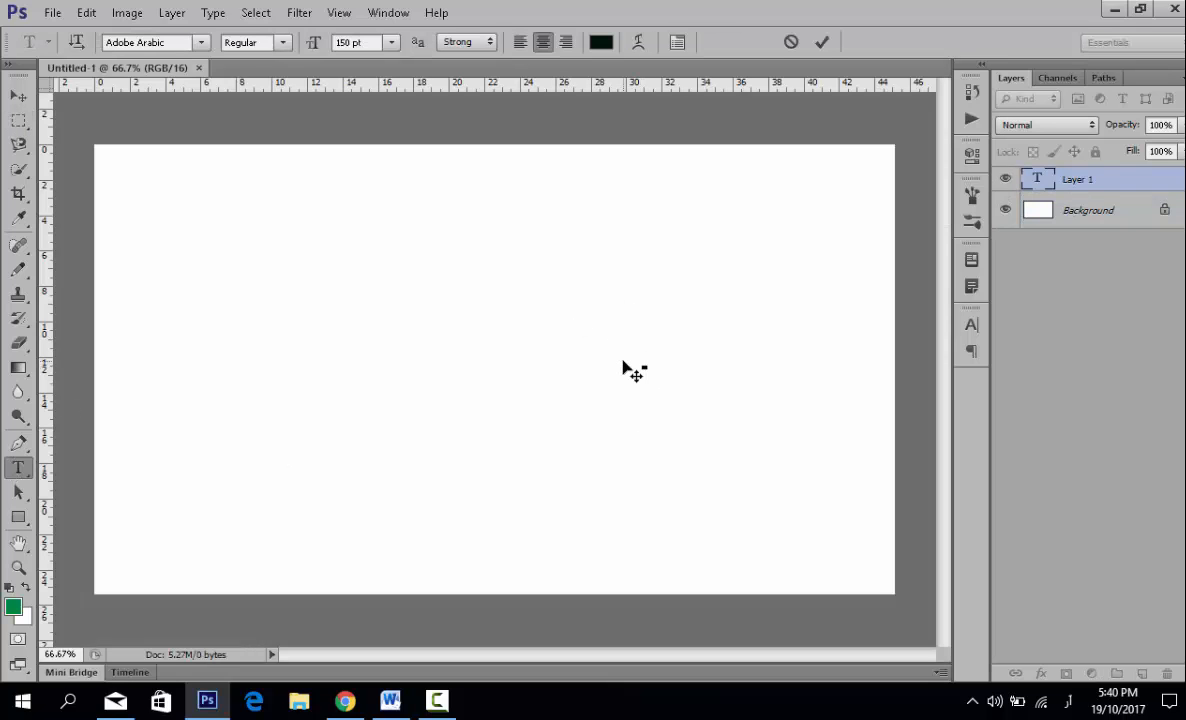
type("پاکستان")
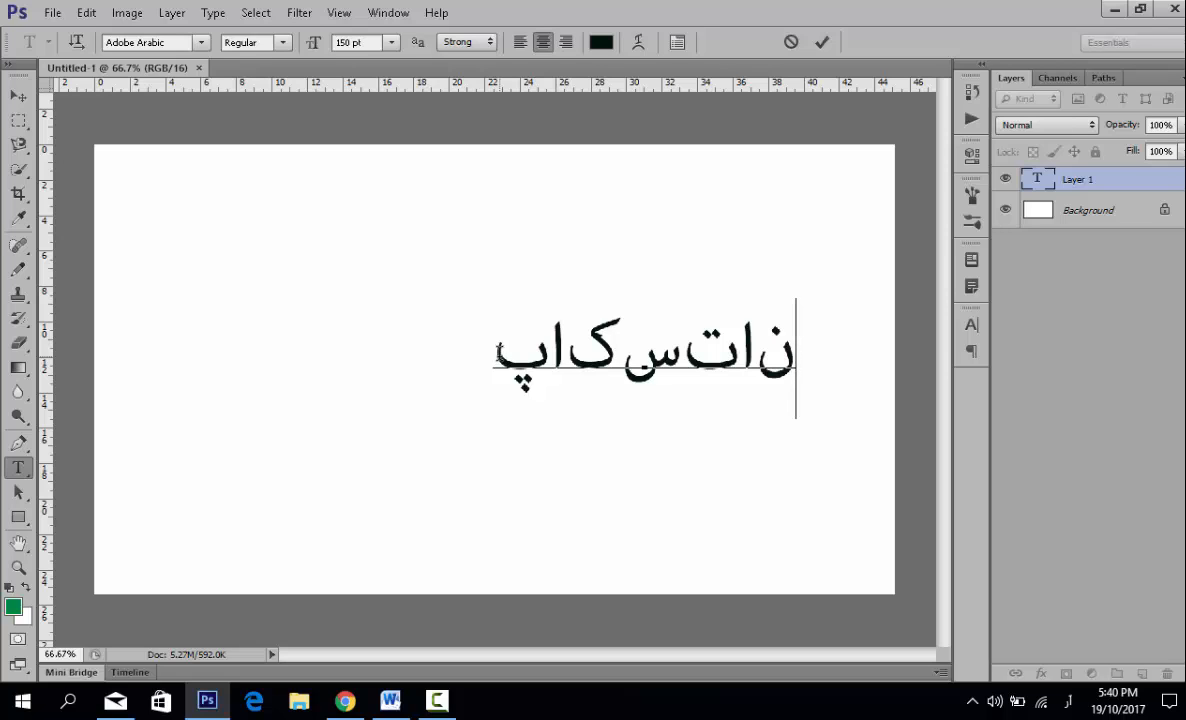
Step: Commit the پاکستان text layer and switch to the Move tool so the preferences can be accessed
left_click(84, 14)
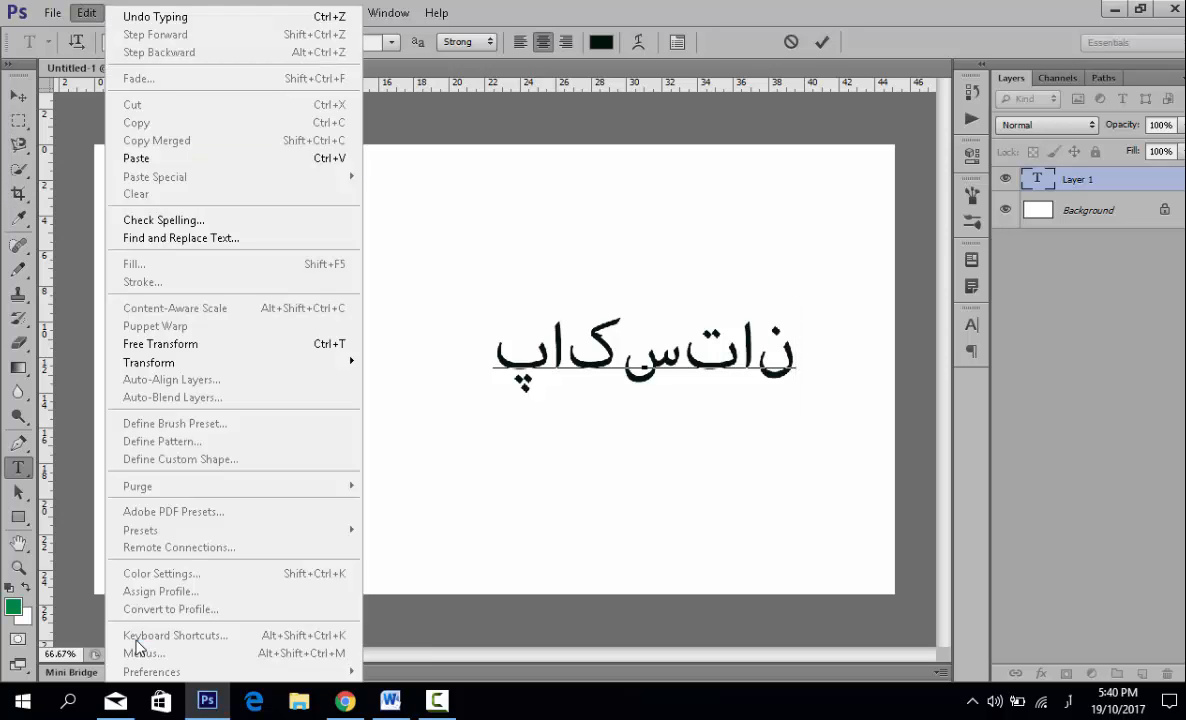
left_click(498, 352)
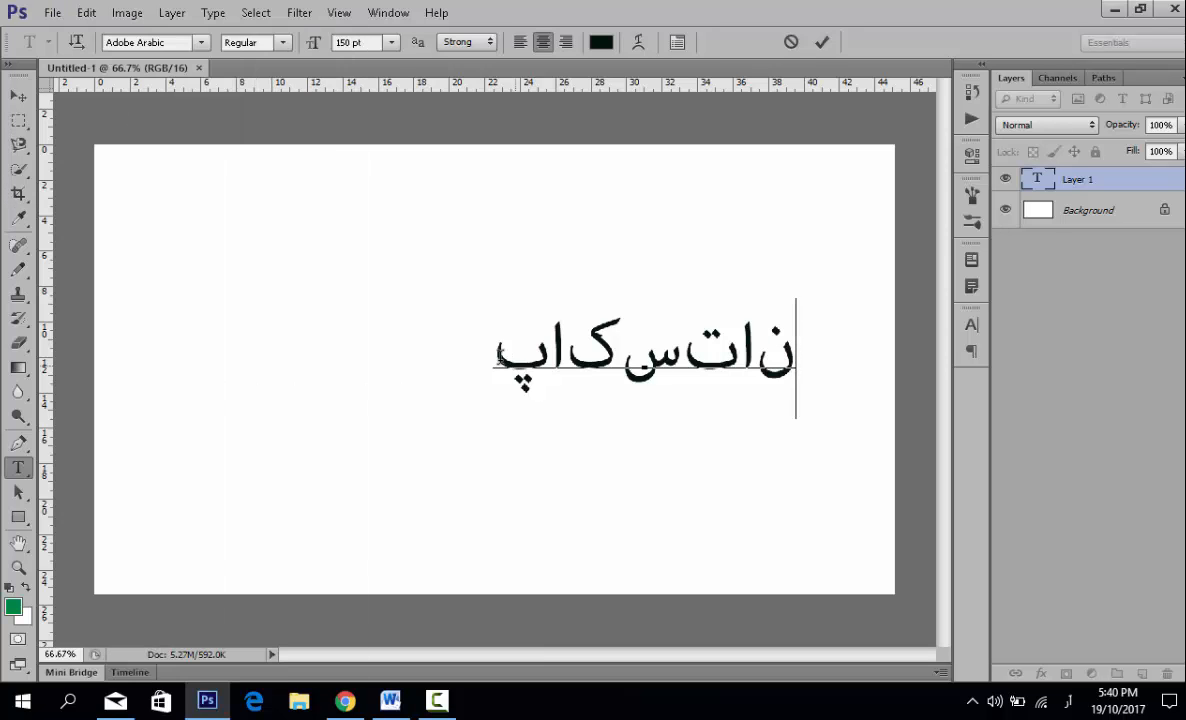
left_click(20, 97)
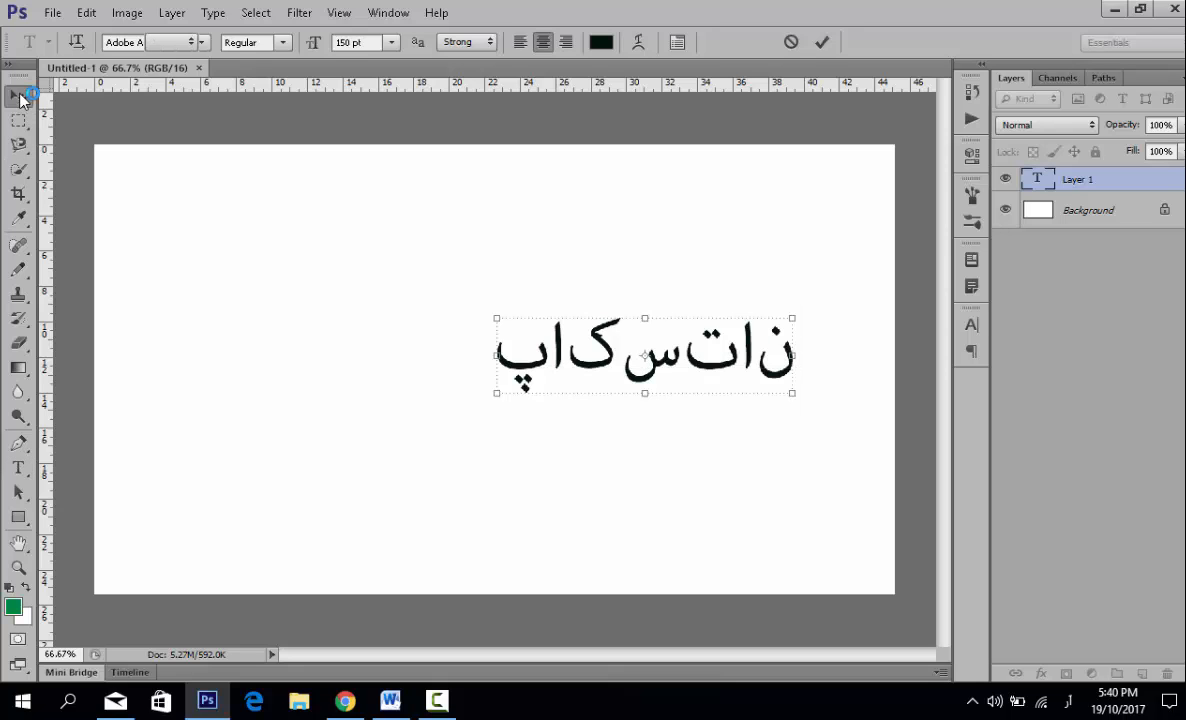
Step: Set the text engine option to Middle Eastern in the Type preferences and apply the change
left_click(87, 13)
mouse_move(184, 676)
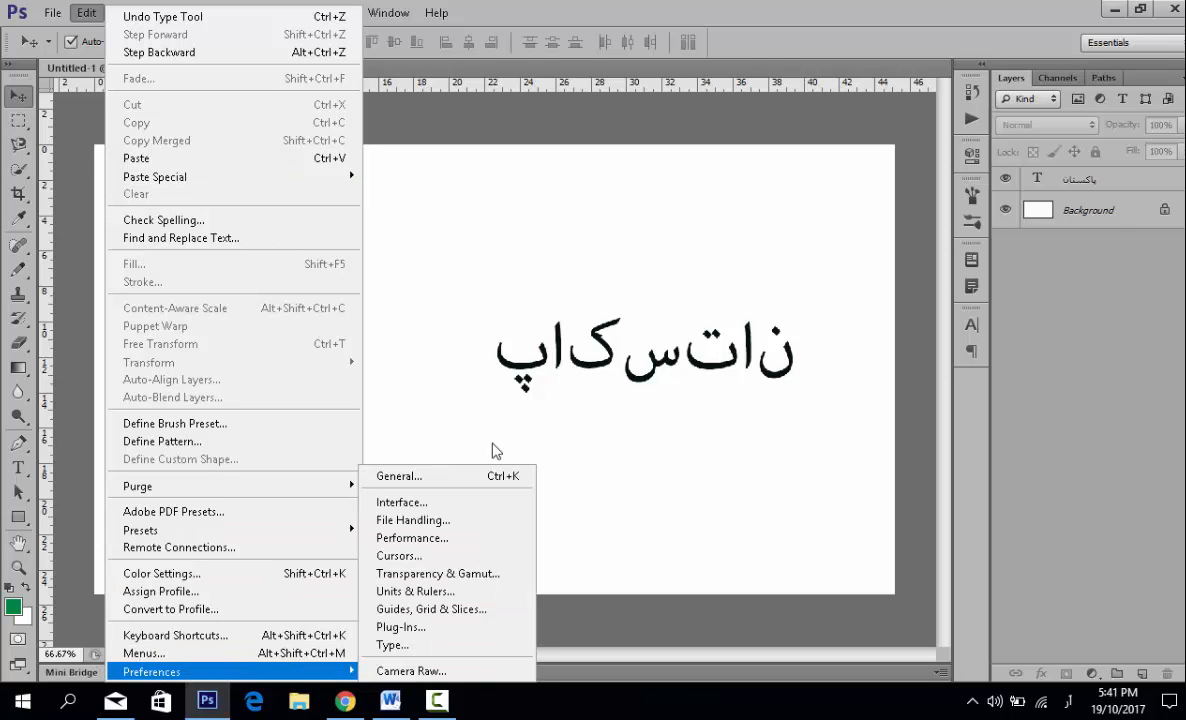
left_click(465, 476)
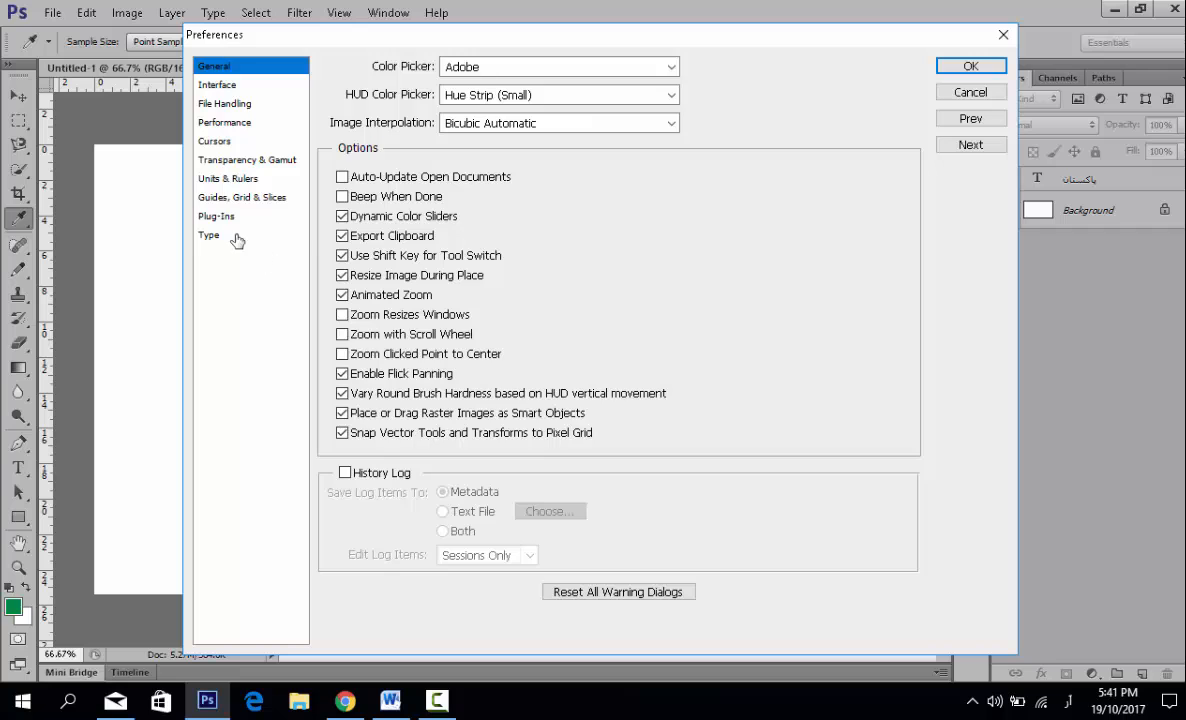
left_click(211, 236)
left_click(340, 195)
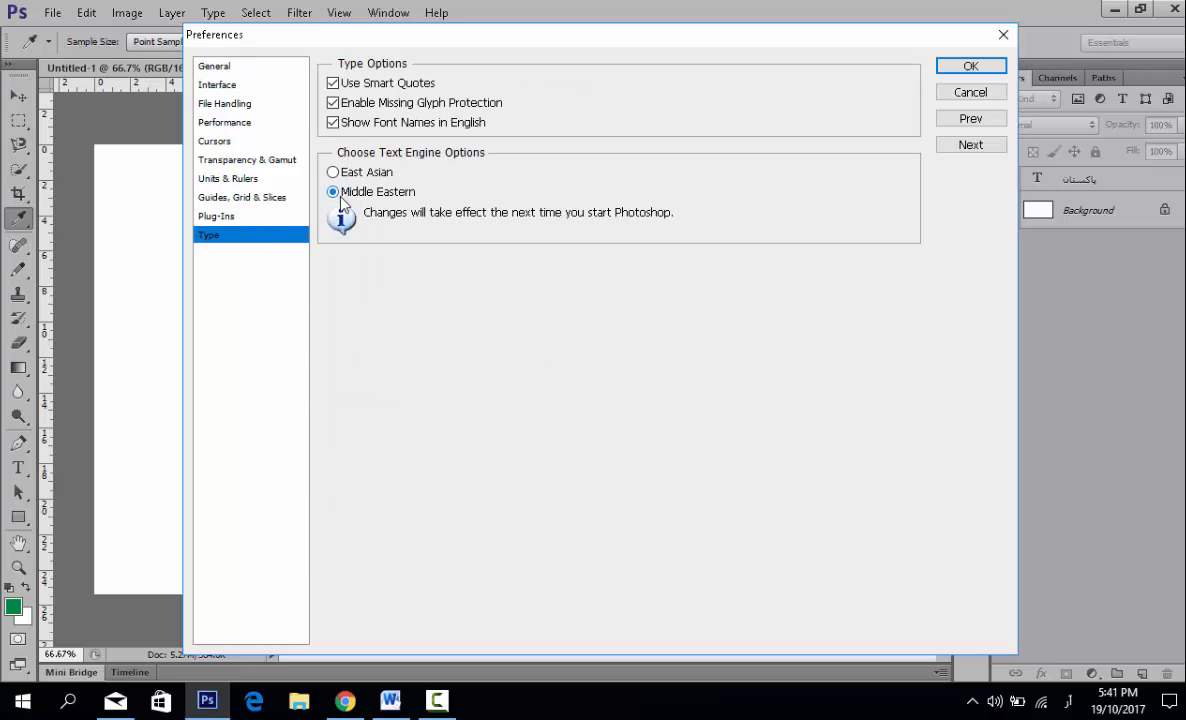
left_click(969, 67)
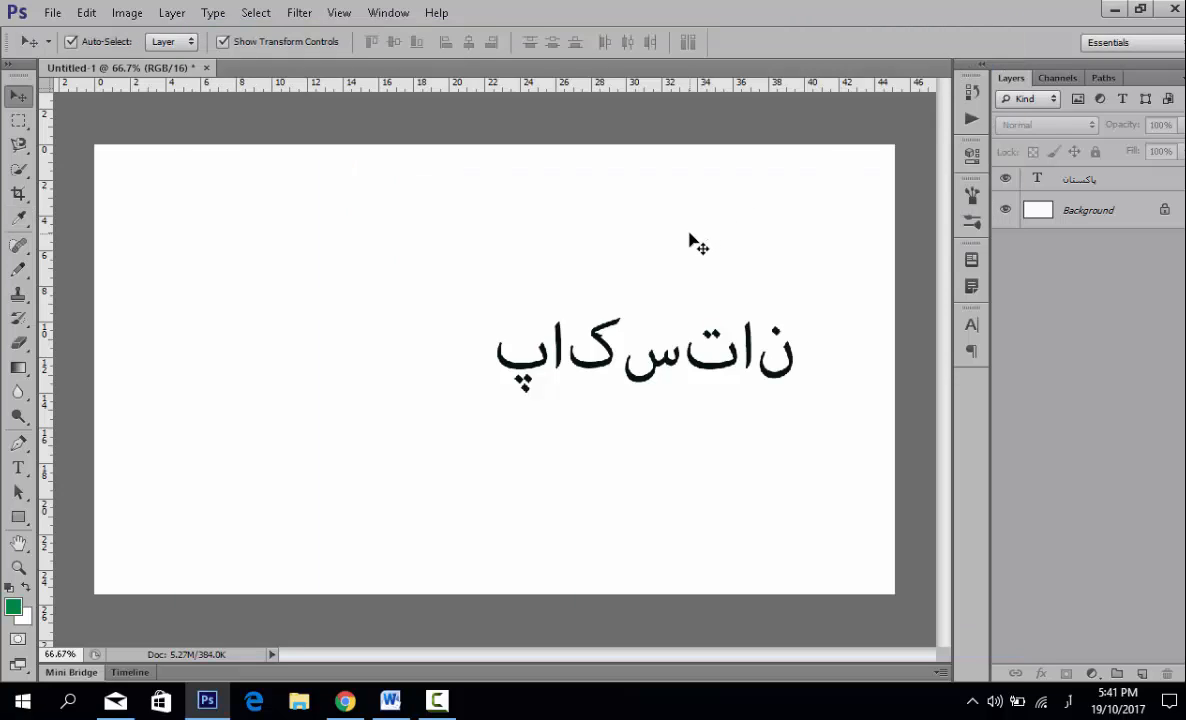
Step: Quit Photoshop without saving Untitled-1 and start it again to load the new text engine
left_click(1177, 14)
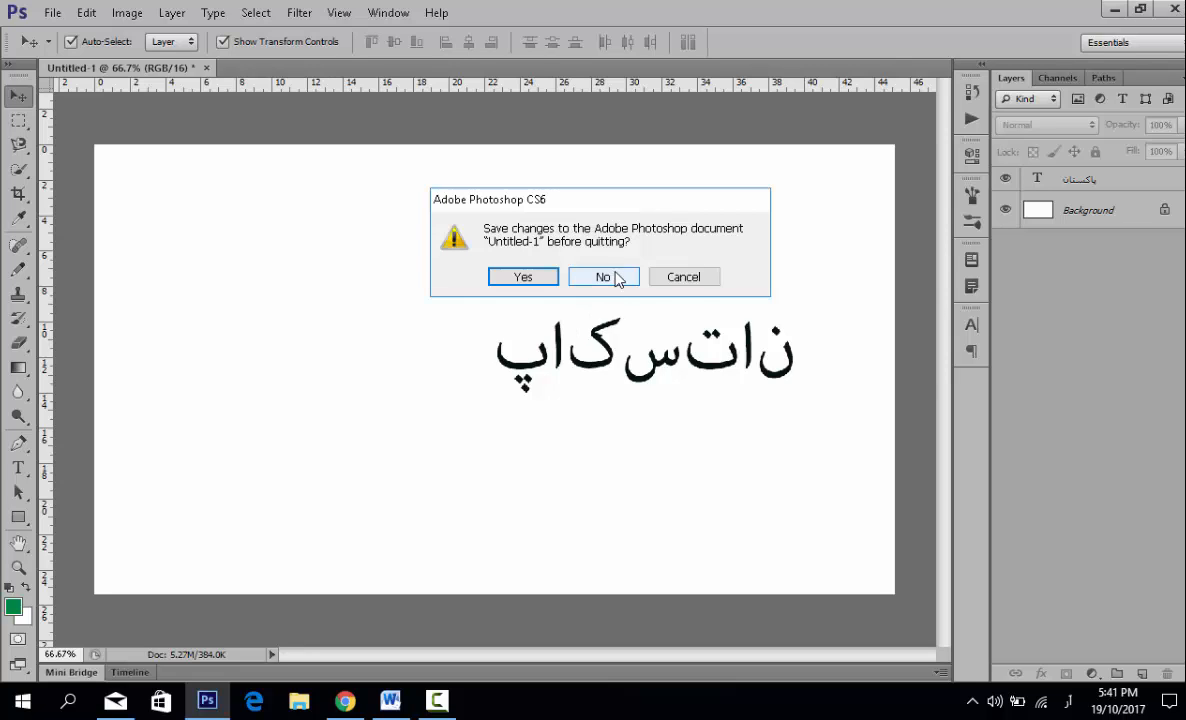
left_click(617, 278)
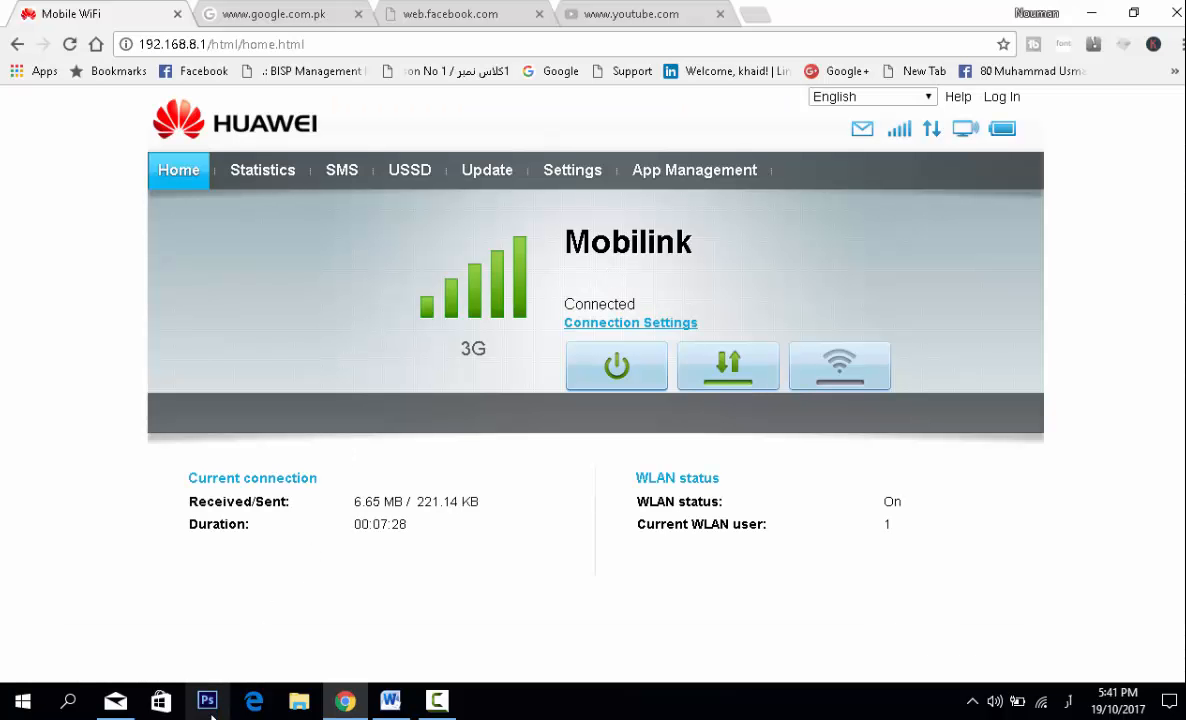
left_click(209, 702)
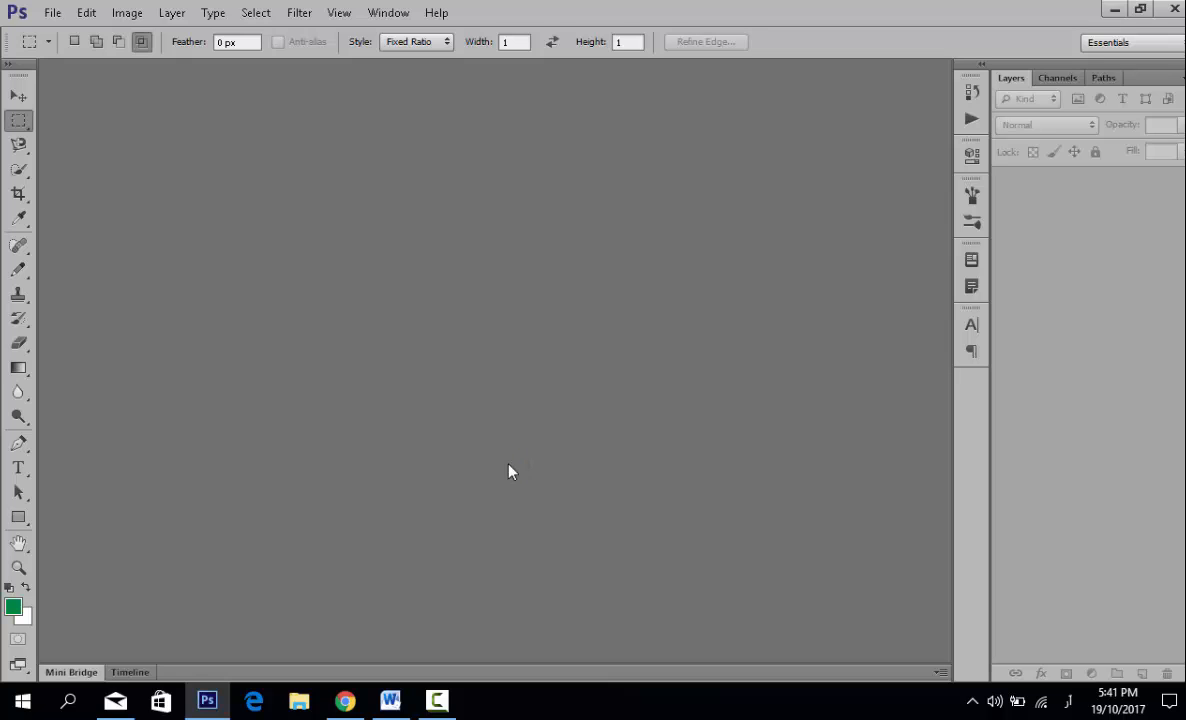
Step: Create a new document from the 1280 px X 720 px preset
left_click(50, 14)
left_click(70, 34)
left_click(484, 197)
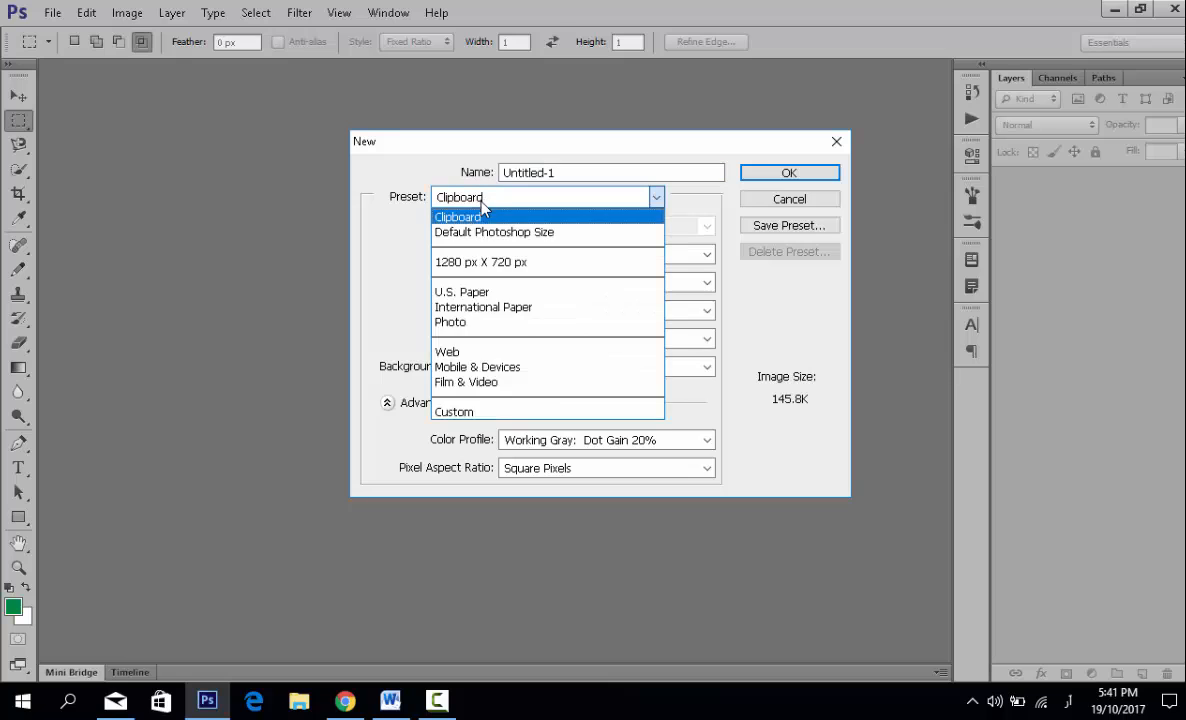
left_click(508, 277)
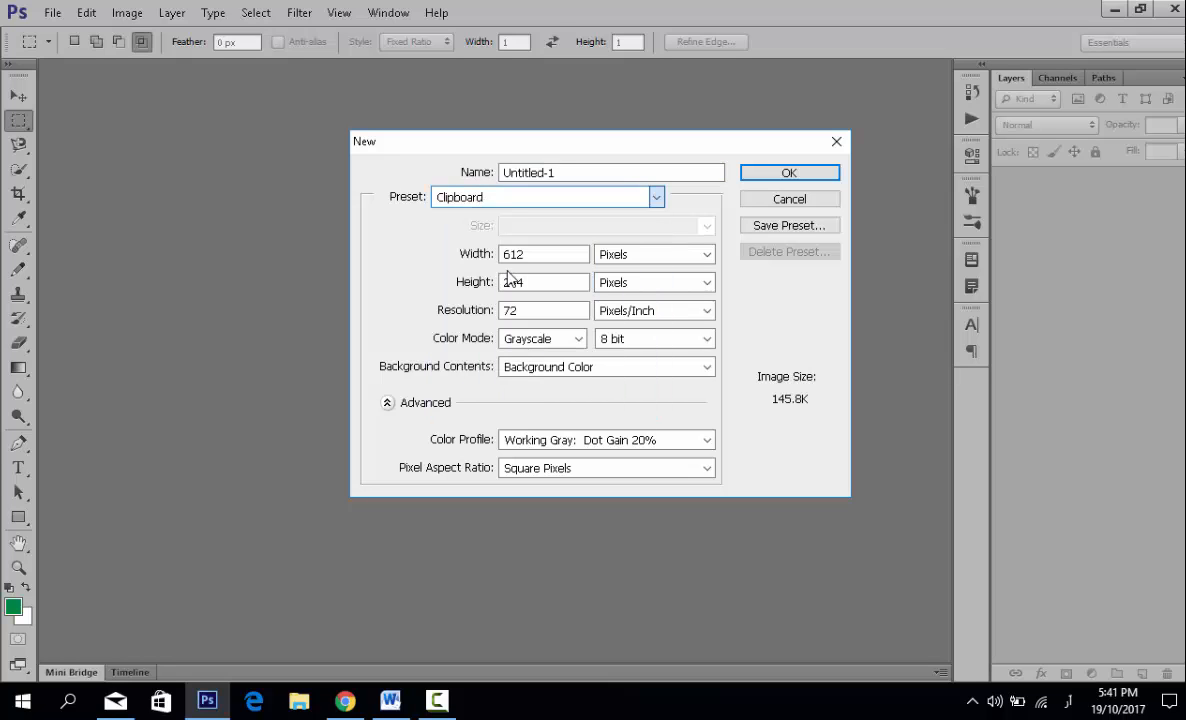
left_click(526, 205)
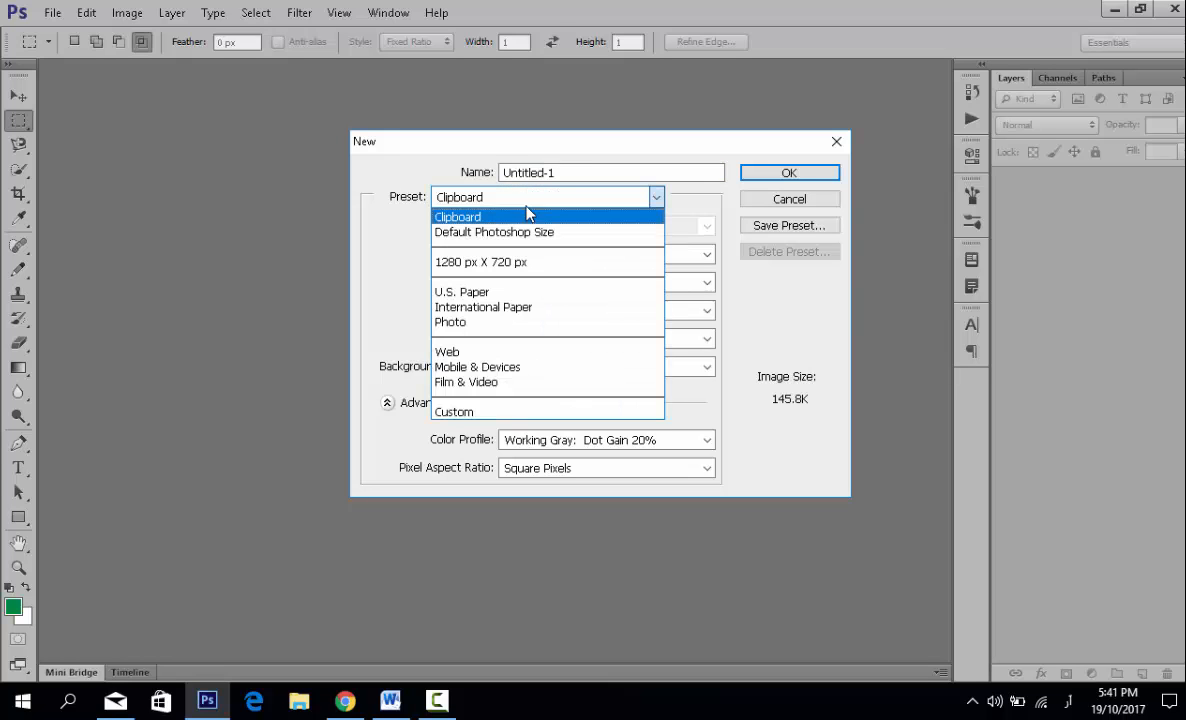
left_click(519, 262)
left_click(752, 176)
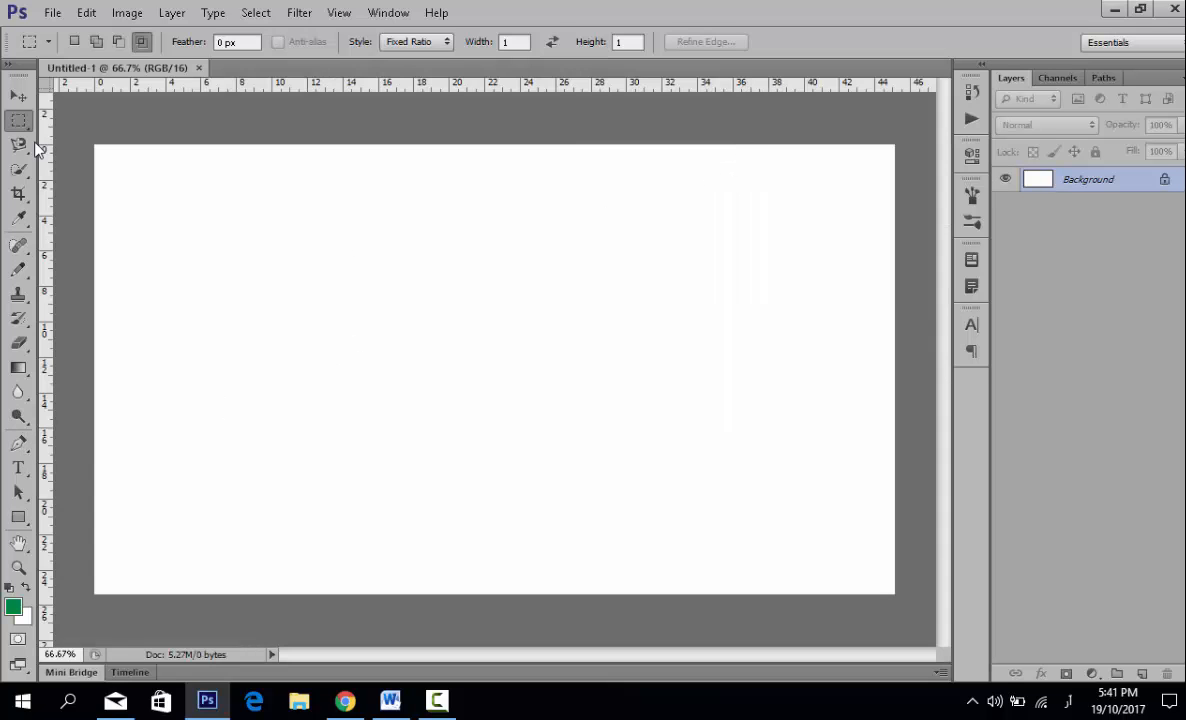
Step: Add a text layer reading پاکستان on the blank canvas to test the Middle Eastern text engine
left_click(19, 475)
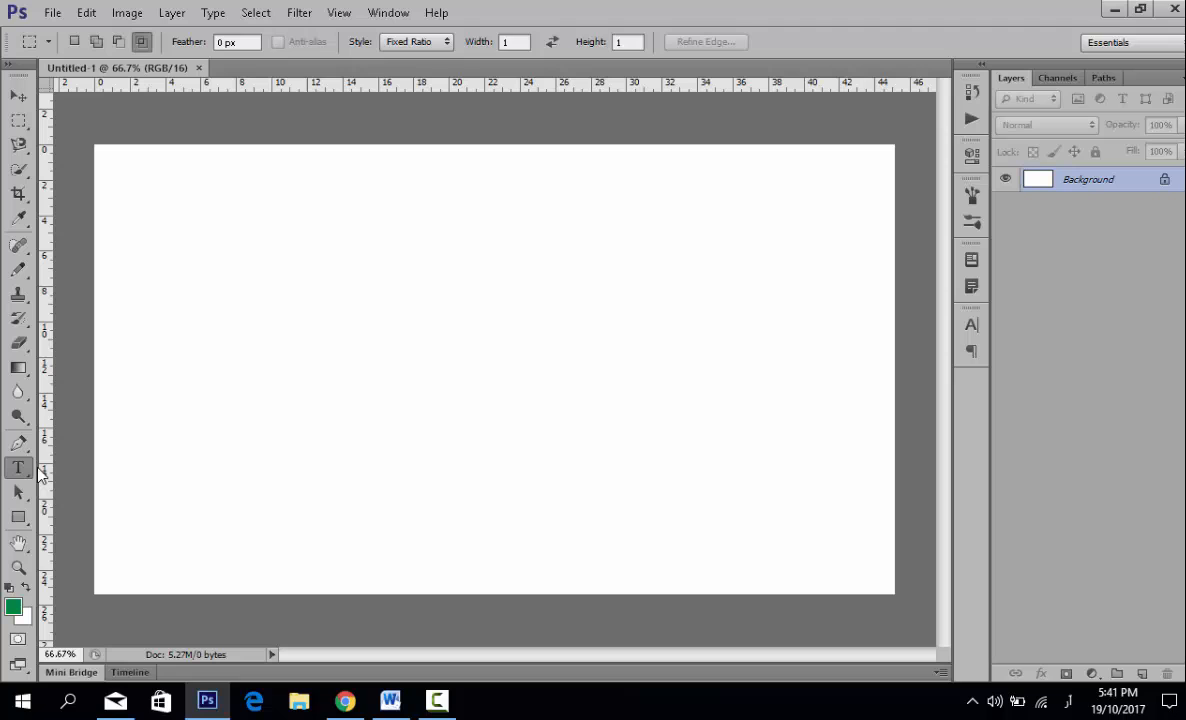
left_click(697, 385)
type("پ")
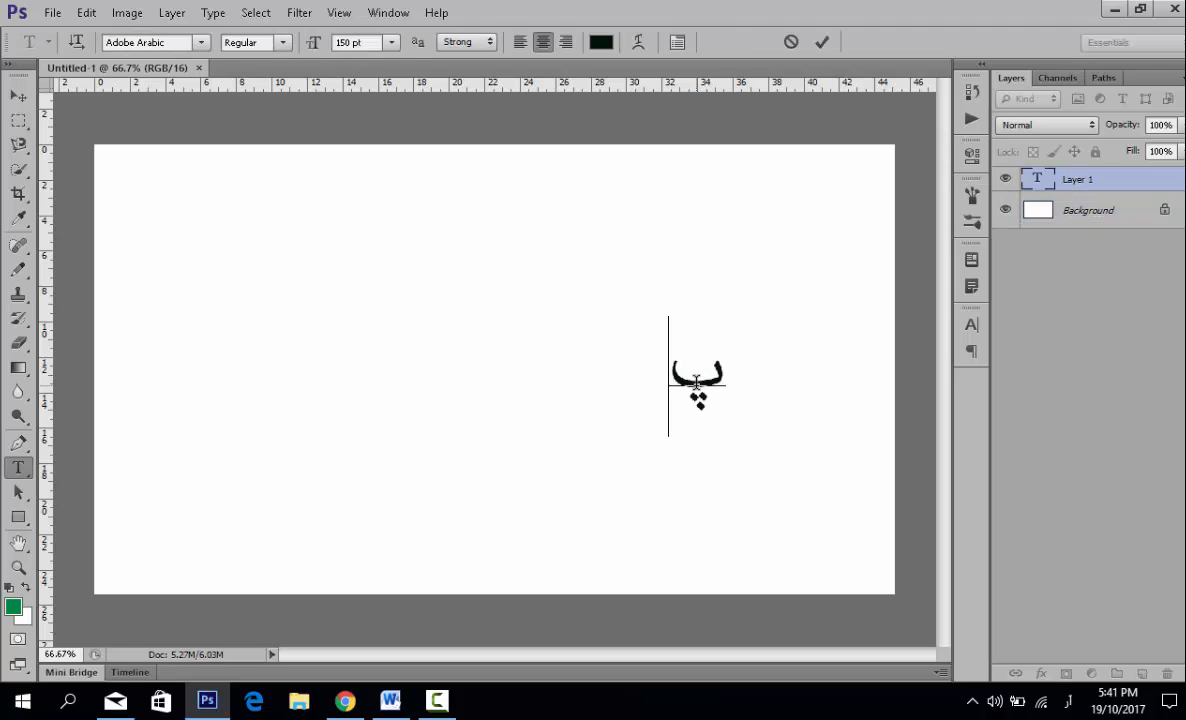
type("اکستان")
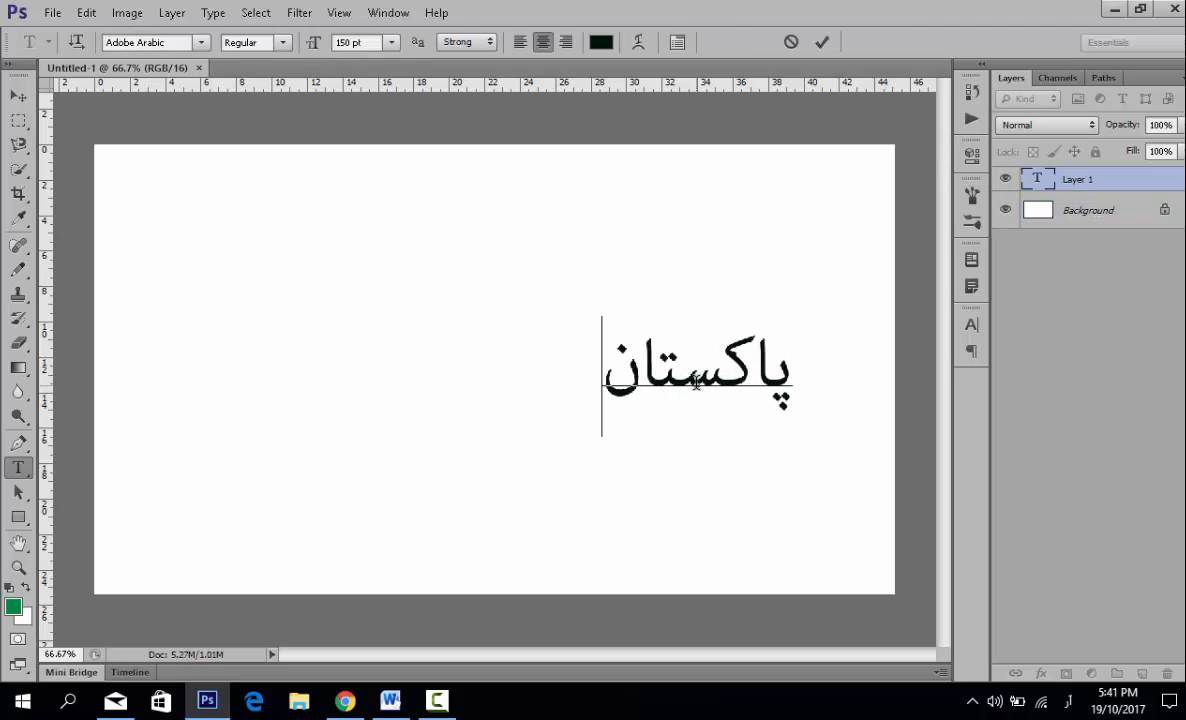